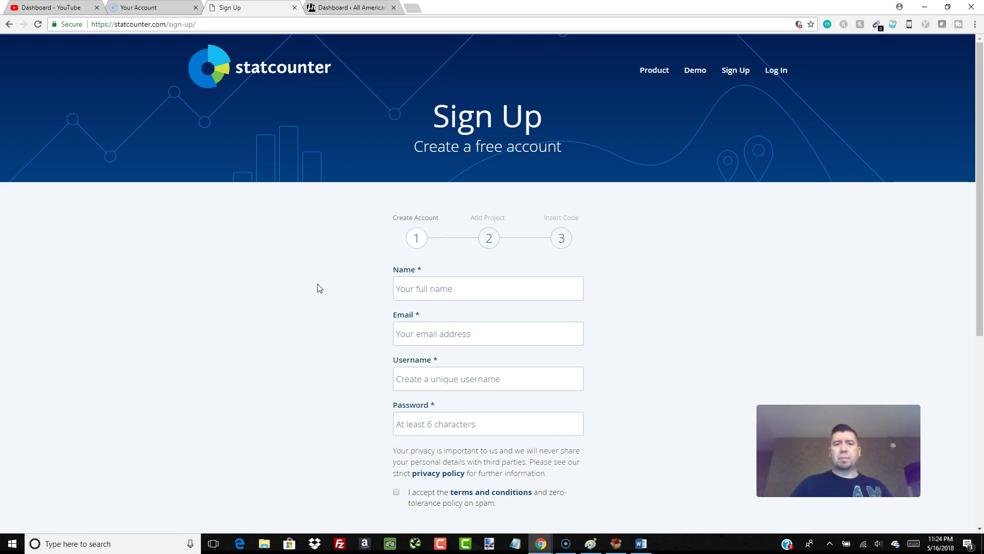
- Open StatCounter's Sign Up page with the empty Create Account form for a free account
left_click(274, 288)
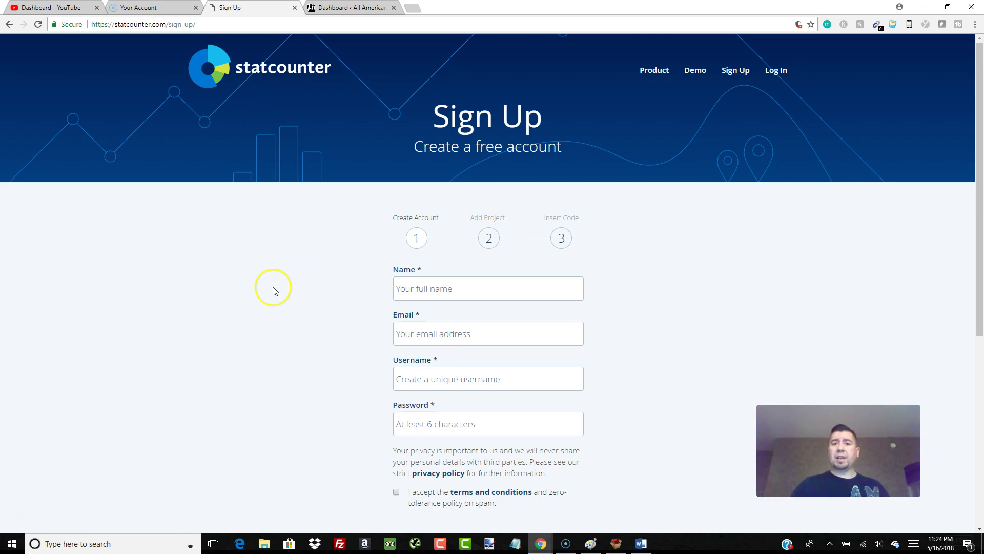
left_click(281, 274)
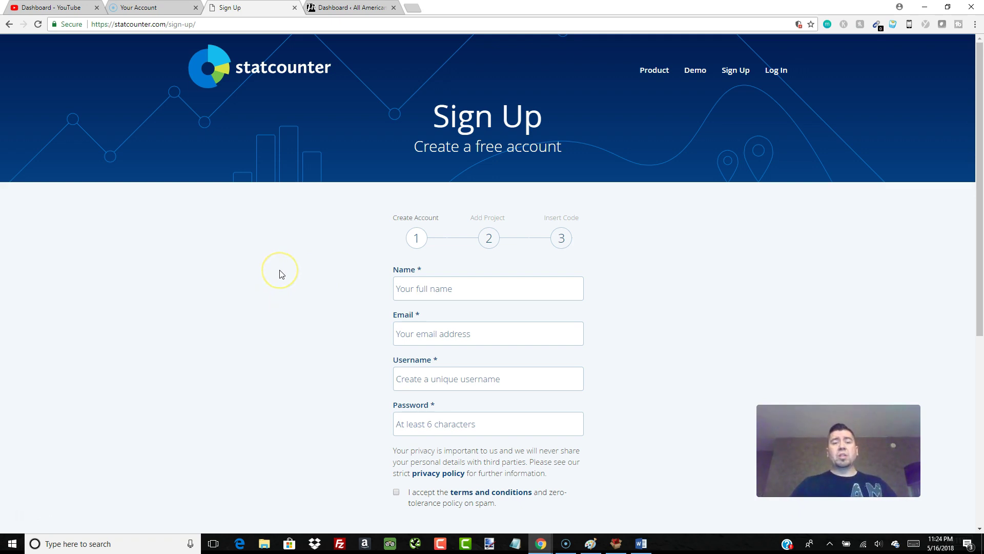
left_click(270, 282)
left_click(280, 273)
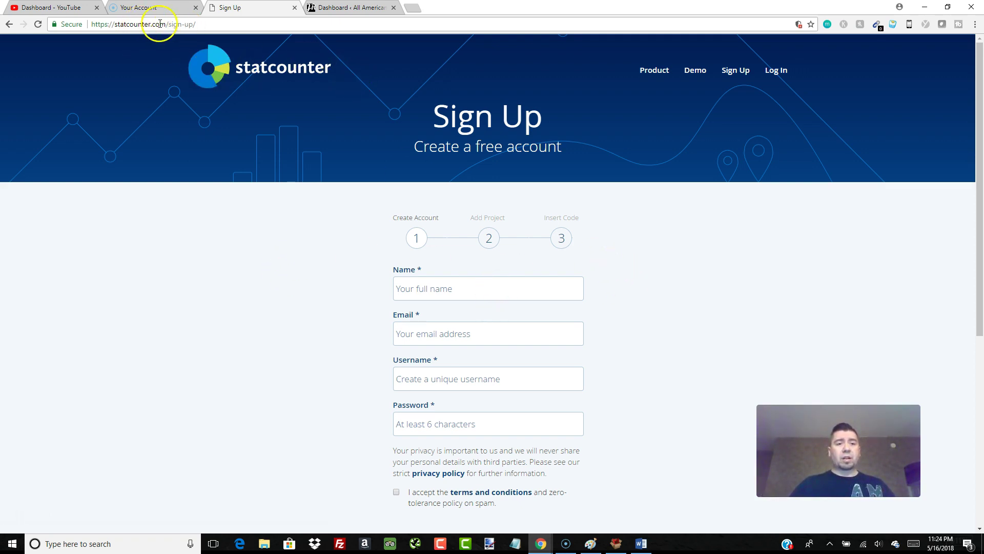
left_click(271, 70)
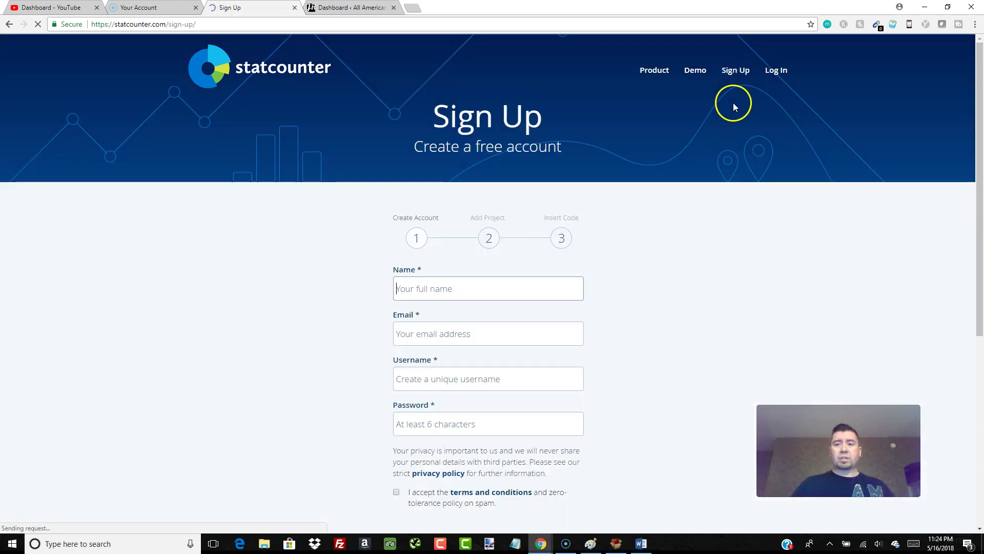
- Enter the account holder's full name and e-mail address on the sign-up form
left_click(484, 290)
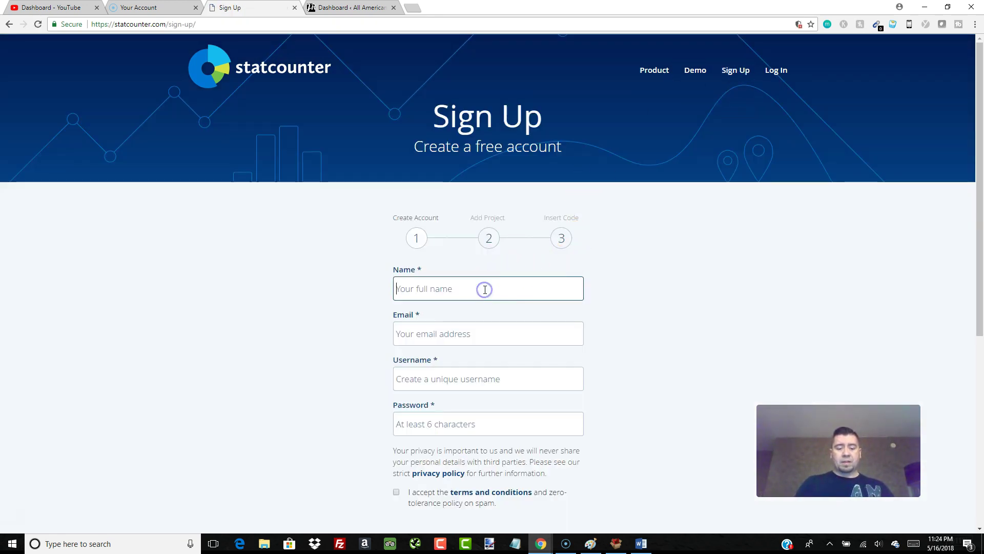
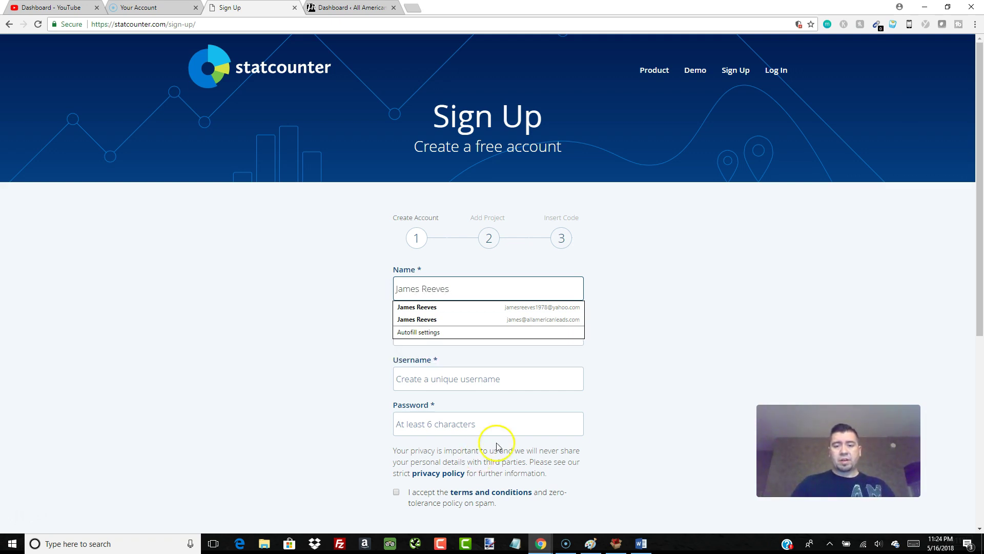
left_click(644, 321)
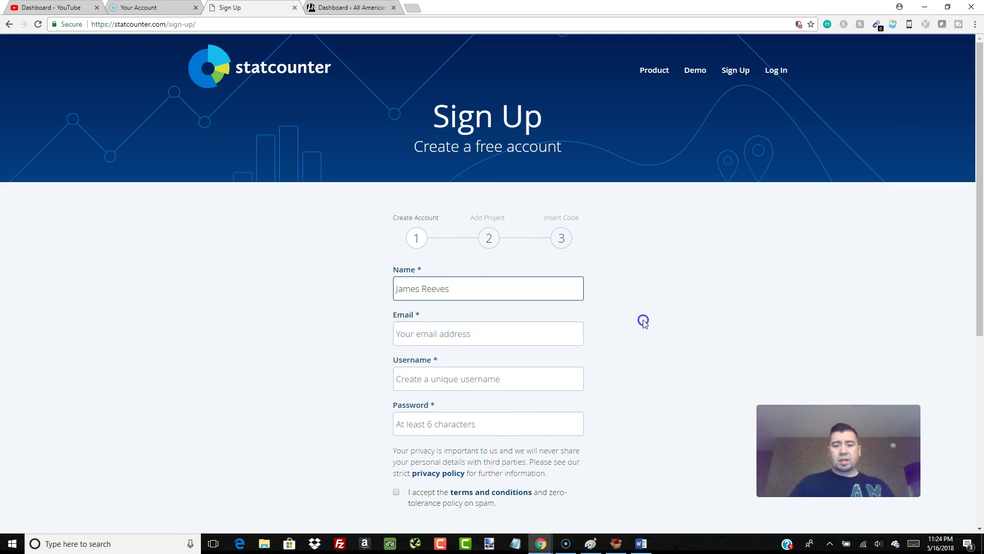
left_click(467, 339)
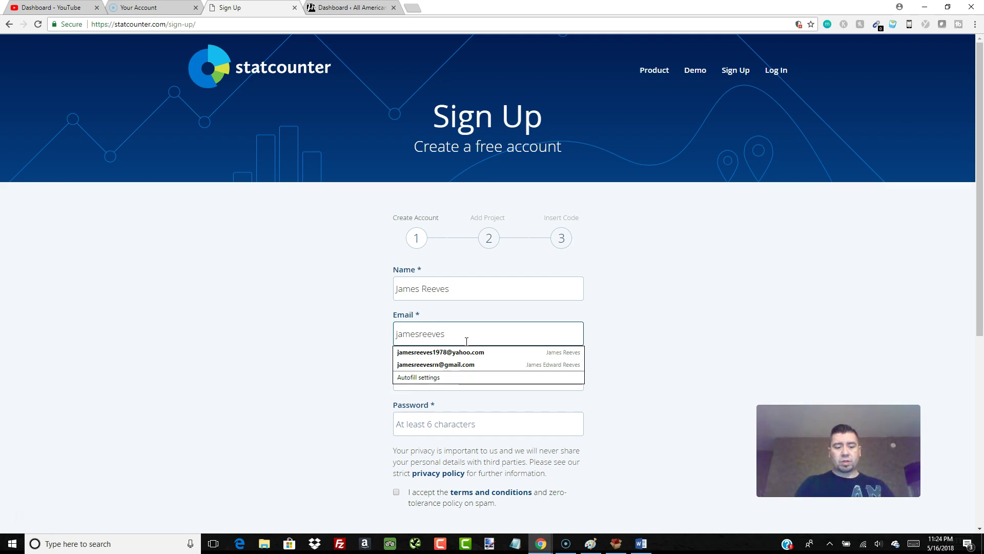
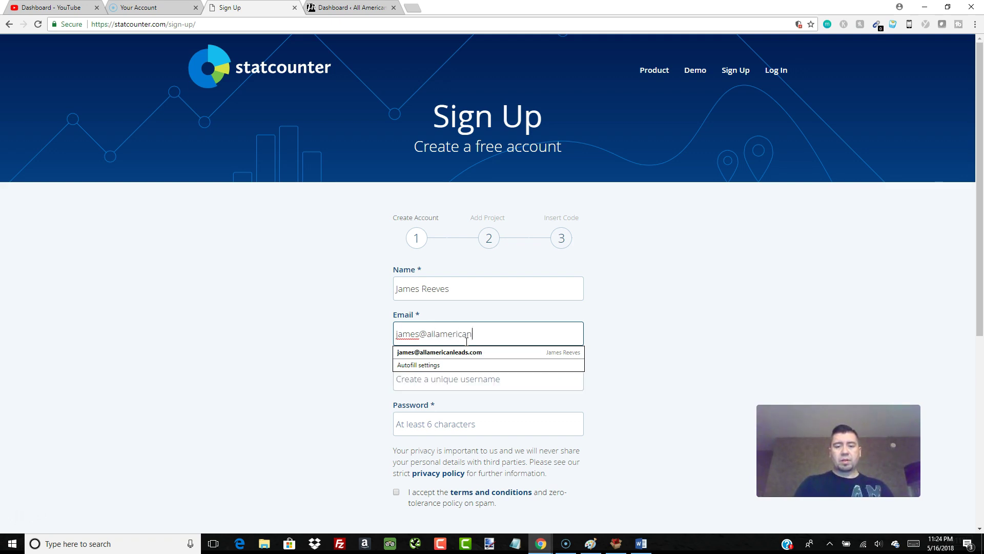
key("Tab")
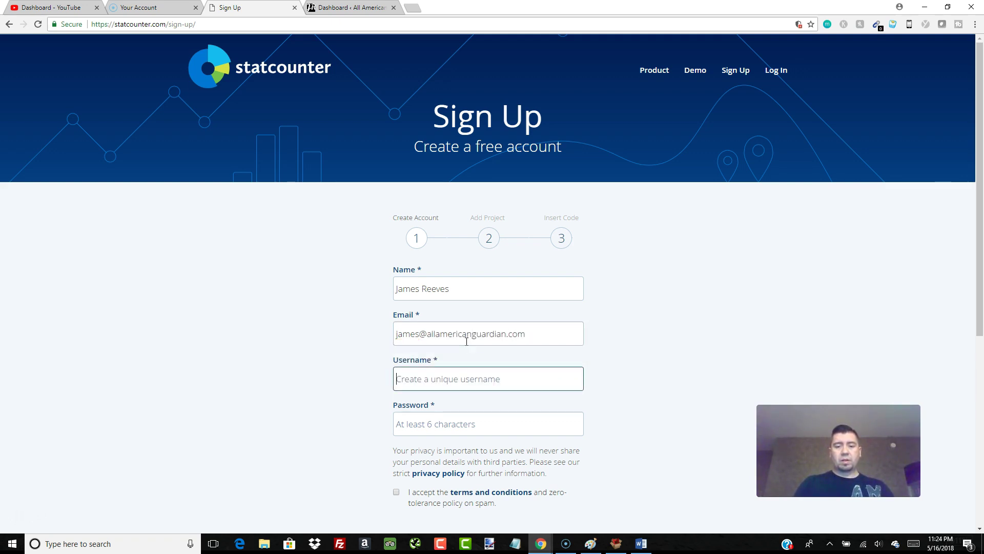
- Enter an available username and a password, accept the terms, and create the account
type("allamer")
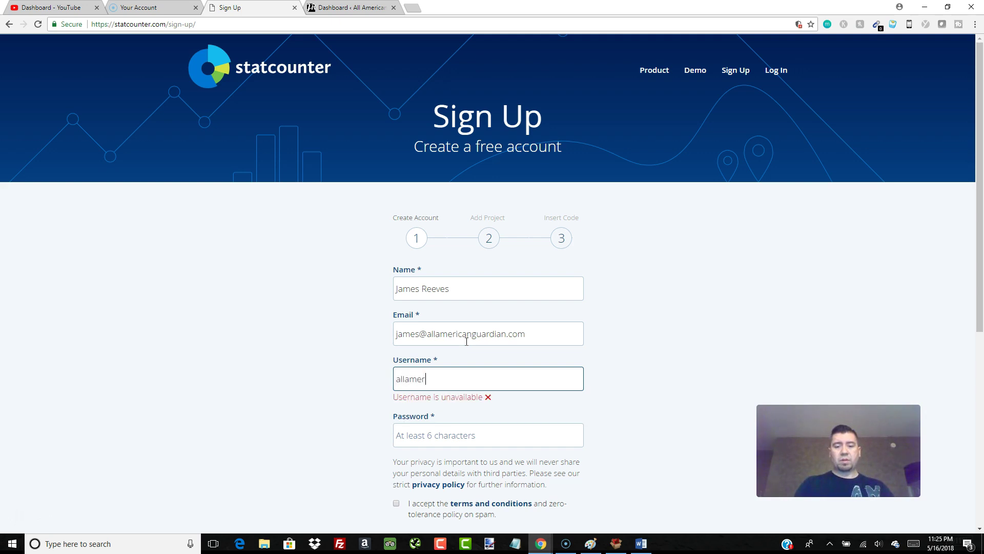
type("icqan")
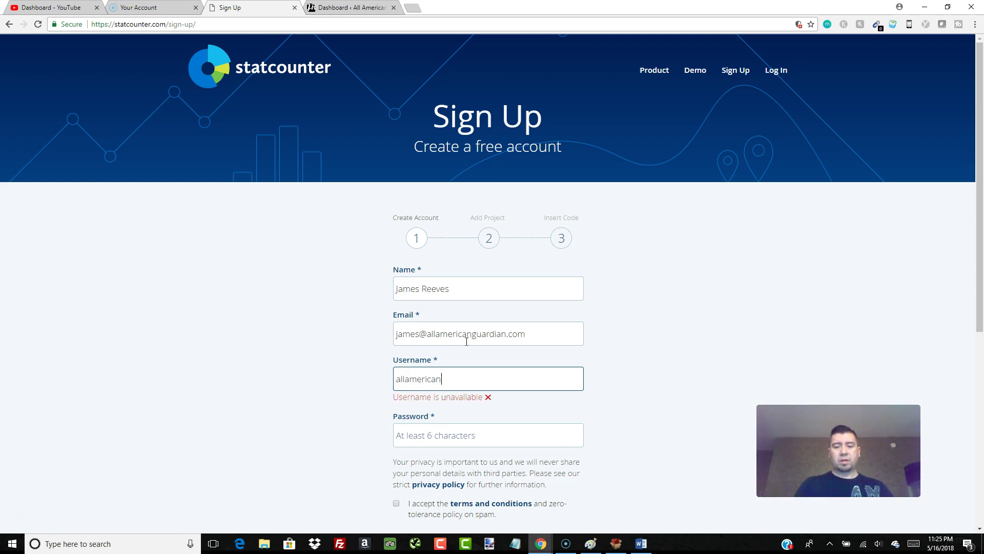
type("guardian")
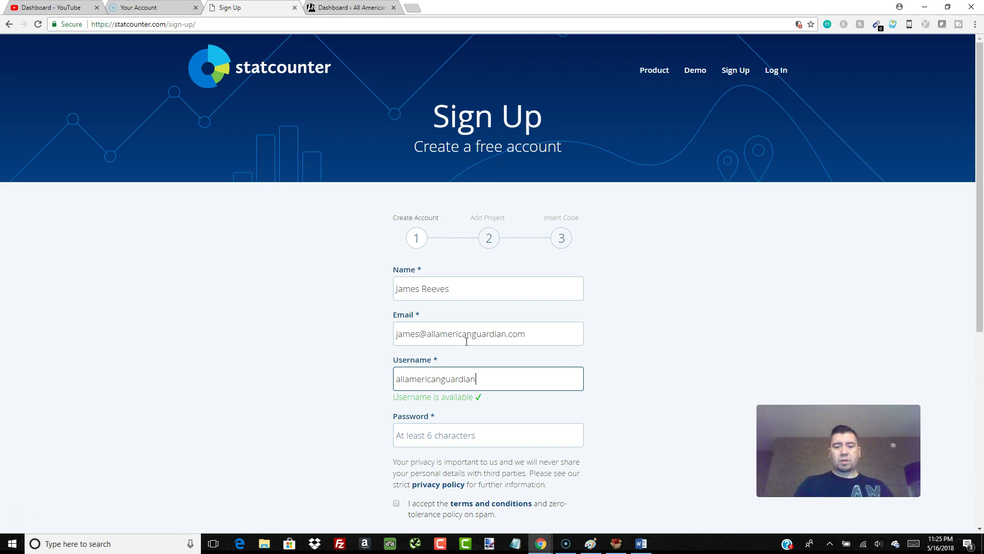
left_click(462, 438)
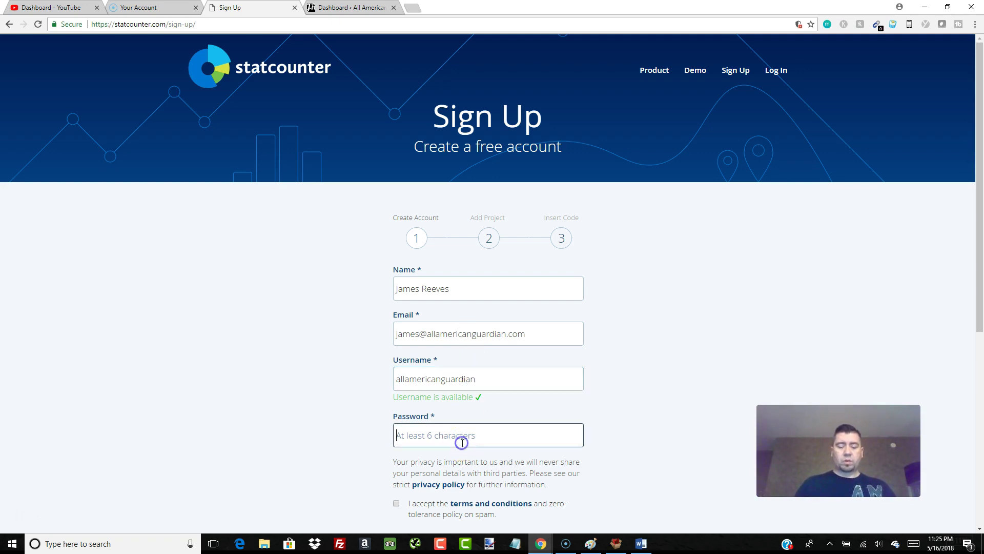
type("•••")
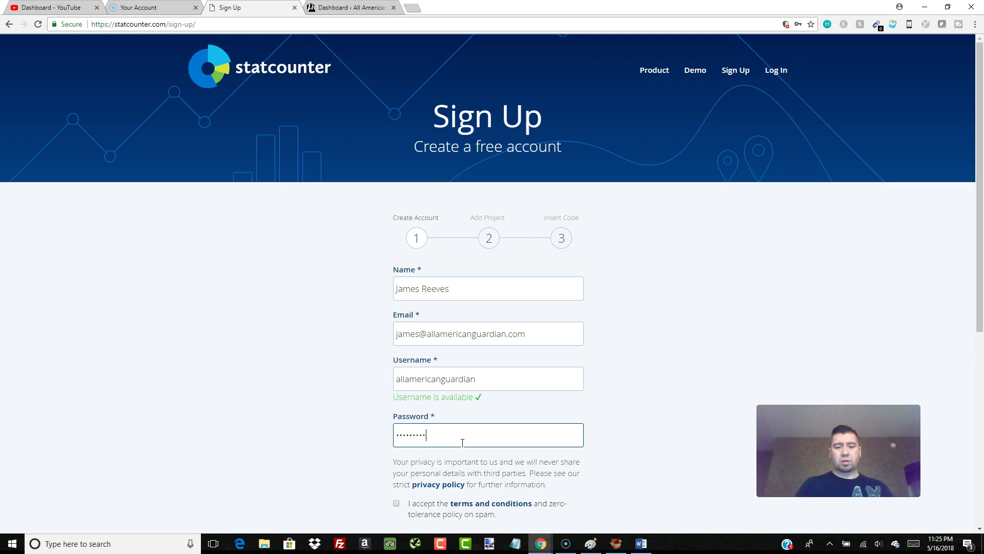
type("••••••••")
scroll(529, 326, "down", 3)
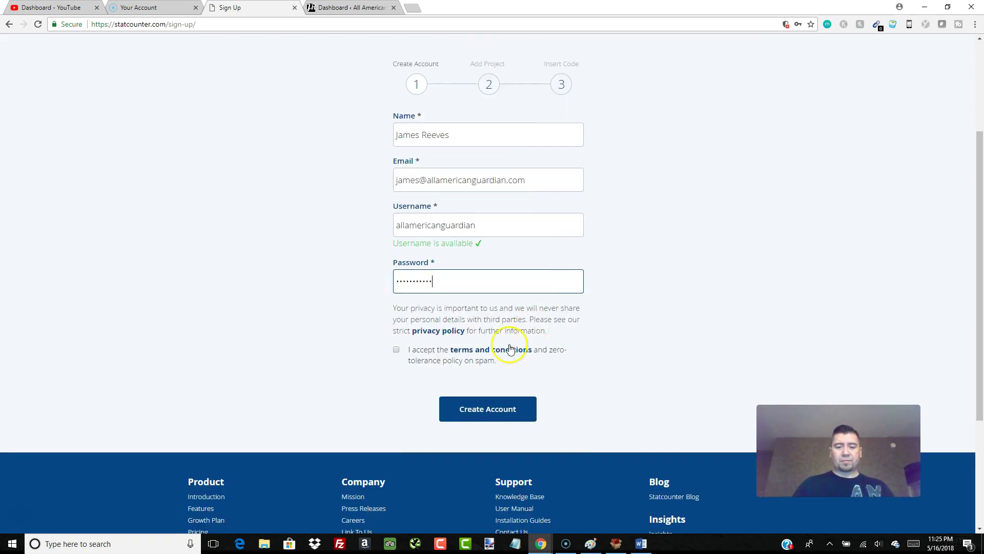
left_click(396, 352)
left_click(482, 411)
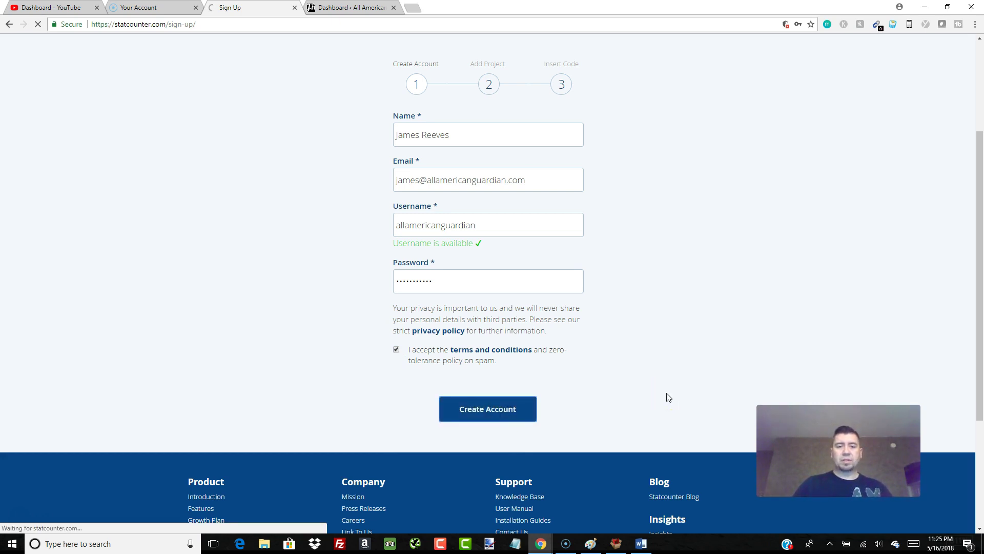
- Set United States and the GMT-5 Chicago time zone, with URL allamerican.site and title All American
left_click(645, 374)
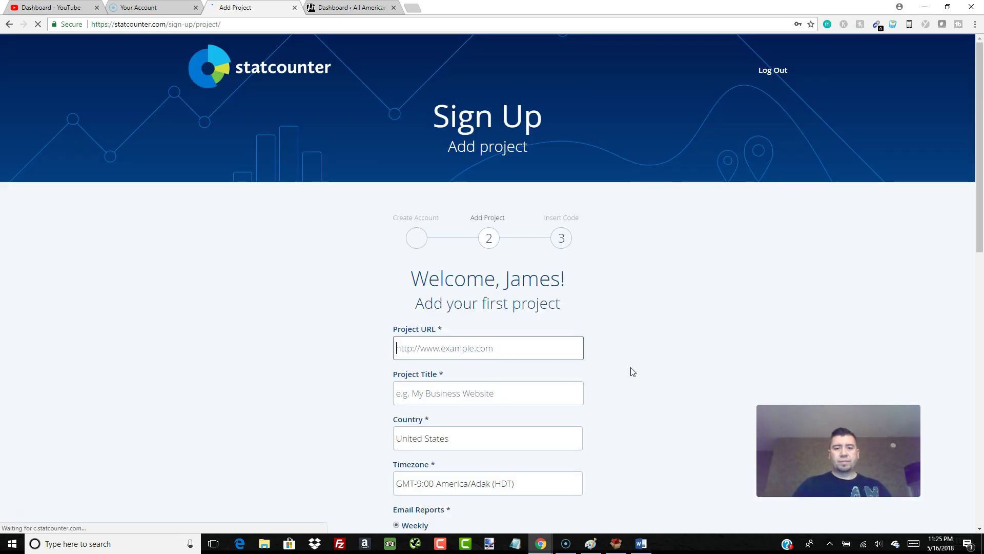
left_click(652, 394)
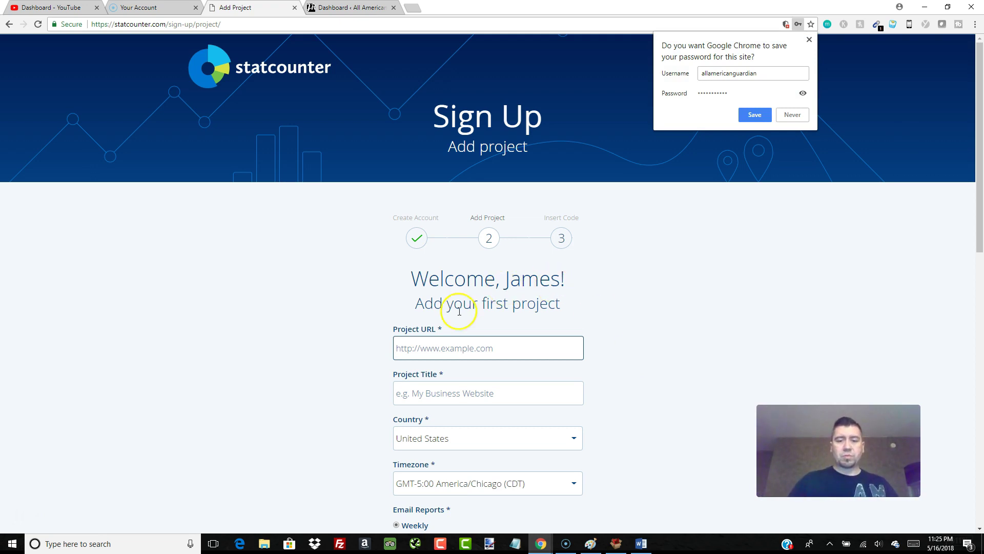
left_click(469, 347)
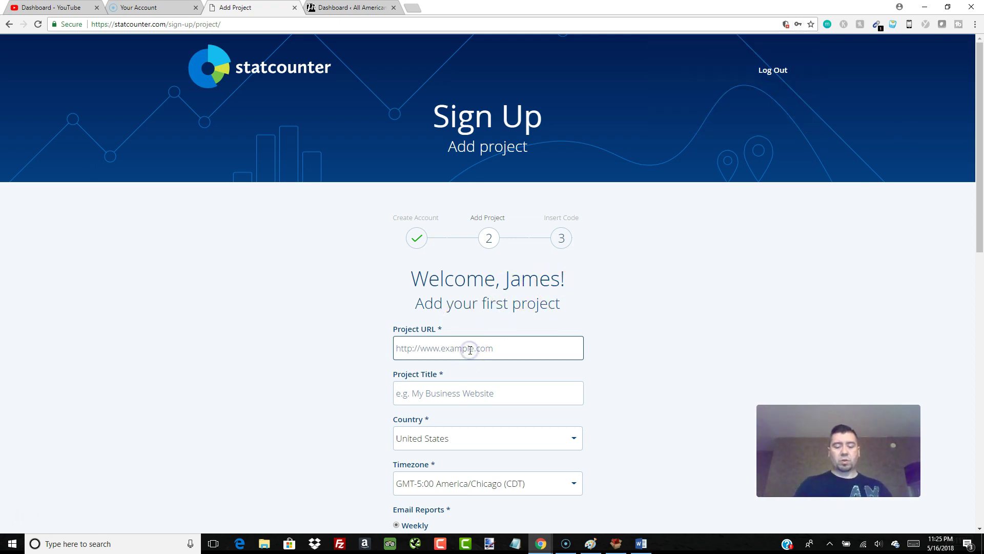
type("allamerican.site")
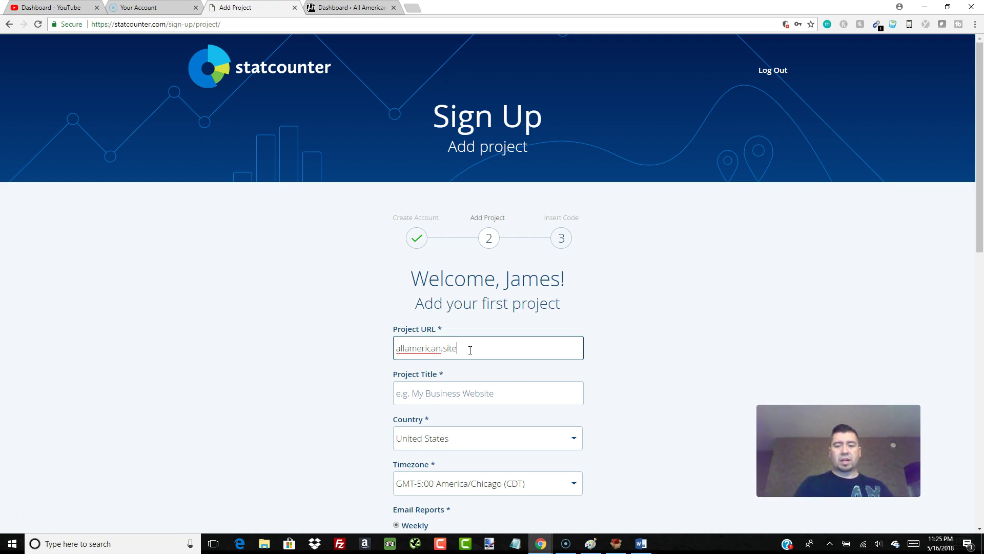
key("Tab")
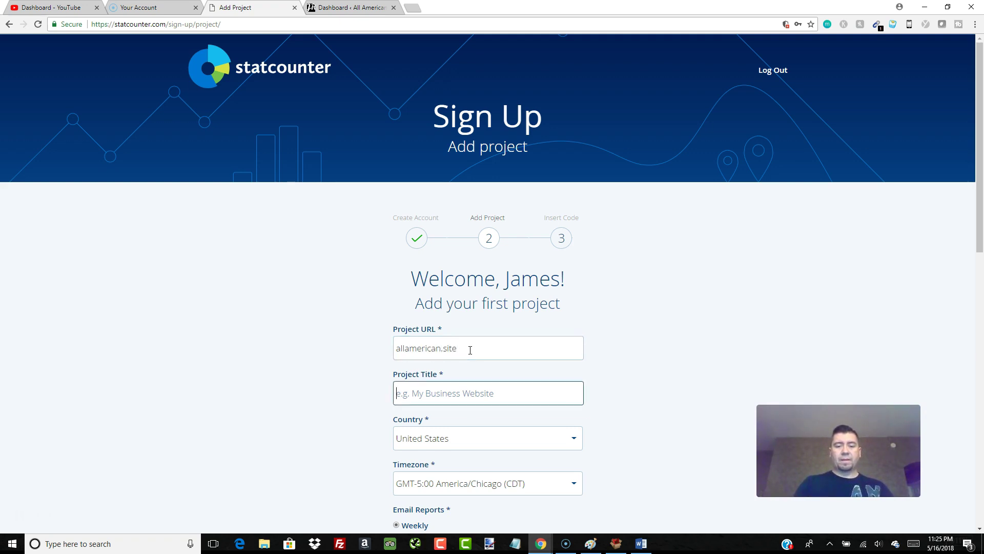
type("All American")
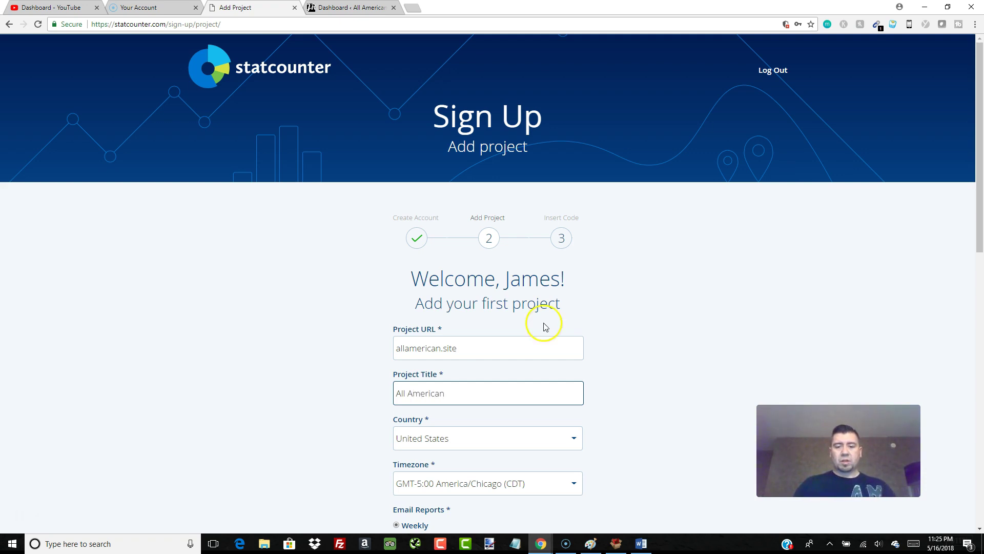
- Set the project's Email Reports to None
scroll(546, 328, "down", 2)
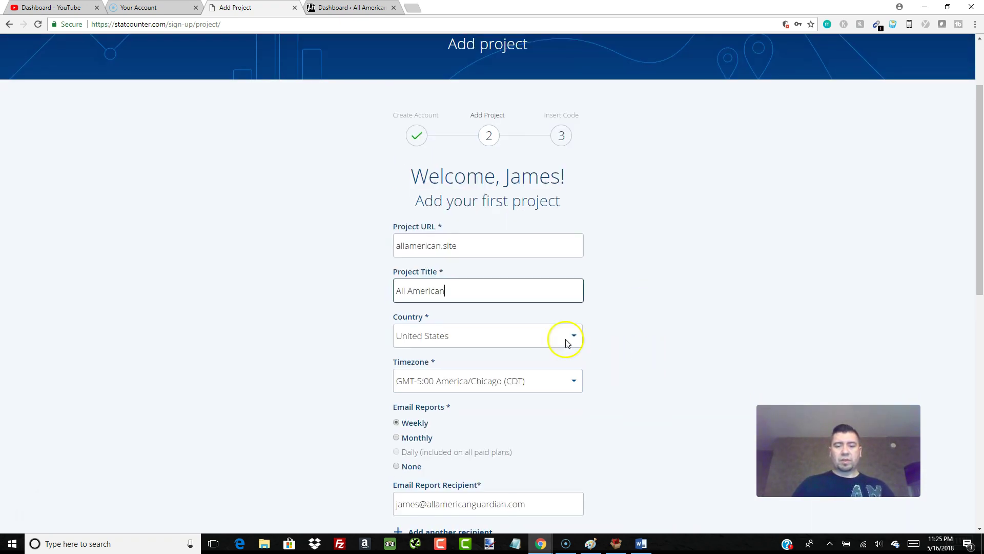
scroll(491, 384, "down", 1)
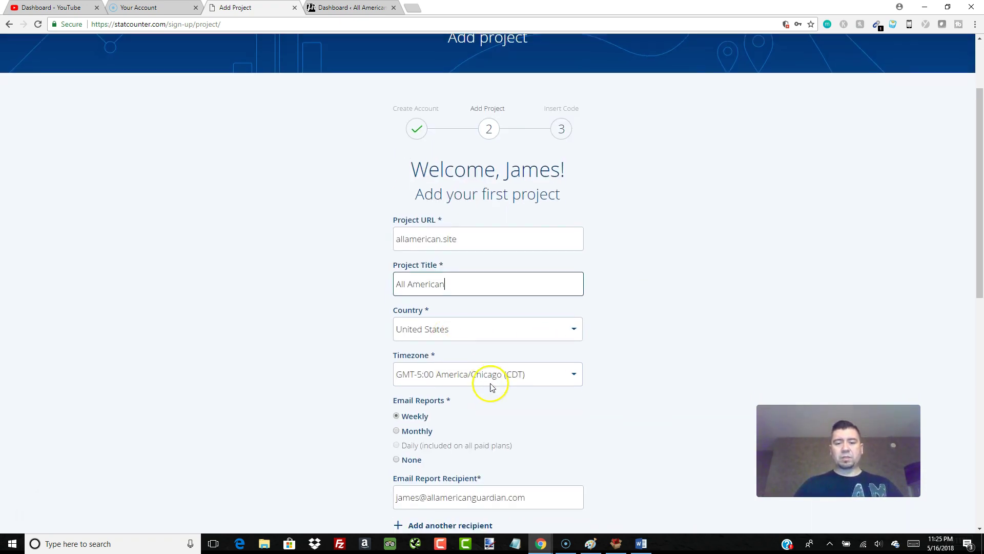
scroll(539, 329, "down", 2)
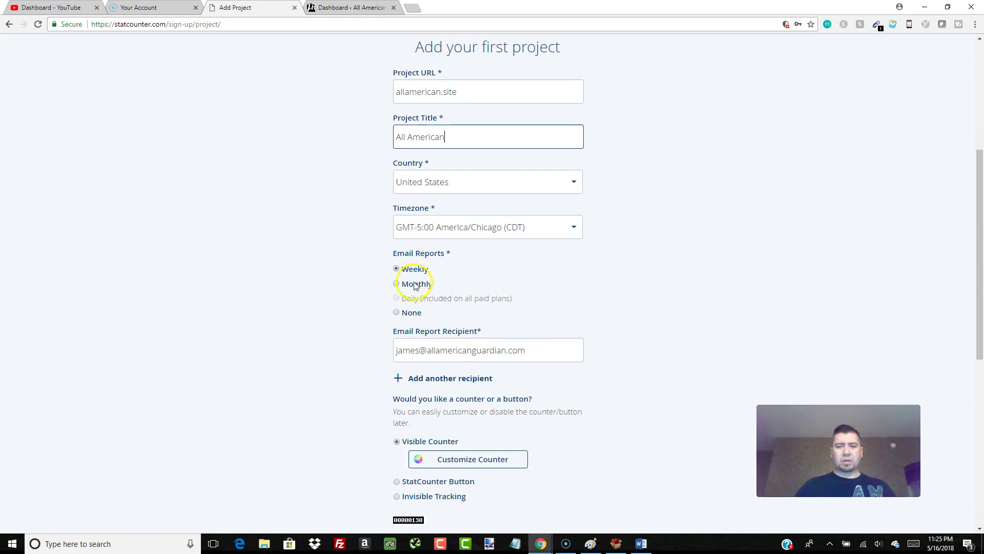
left_click(396, 313)
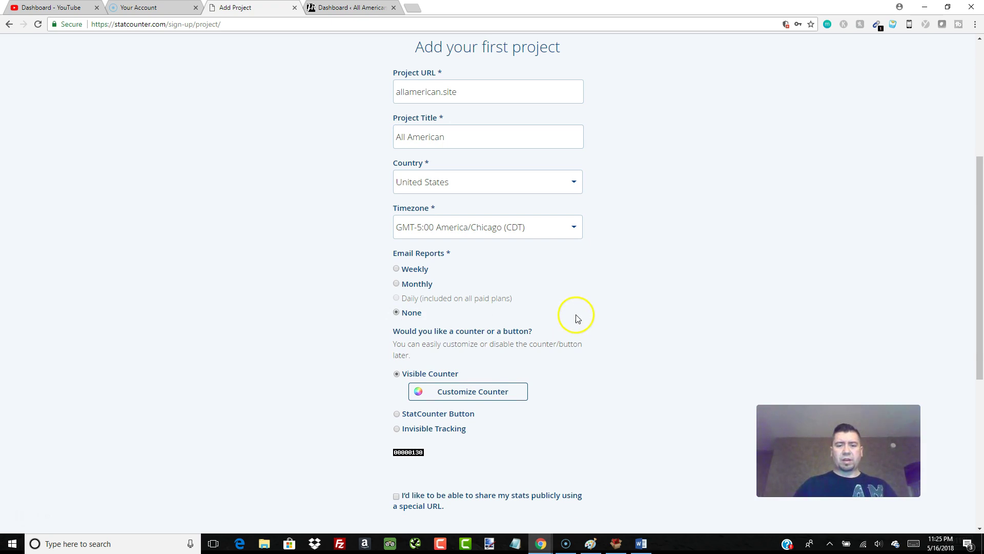
scroll(564, 370, "down", 2)
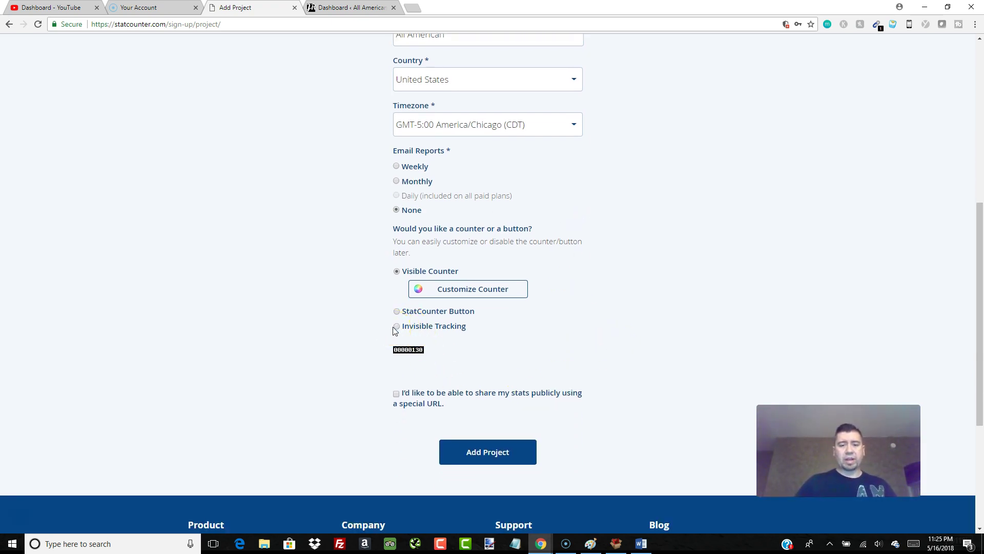
- Choose Invisible Tracking and add the project, reaching the Insert Code step
left_click(430, 275)
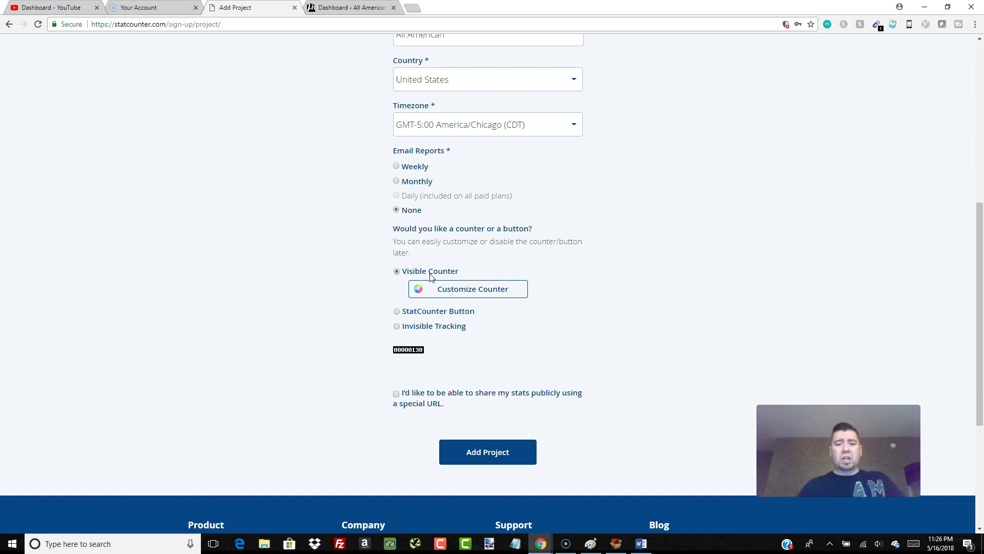
left_click(398, 327)
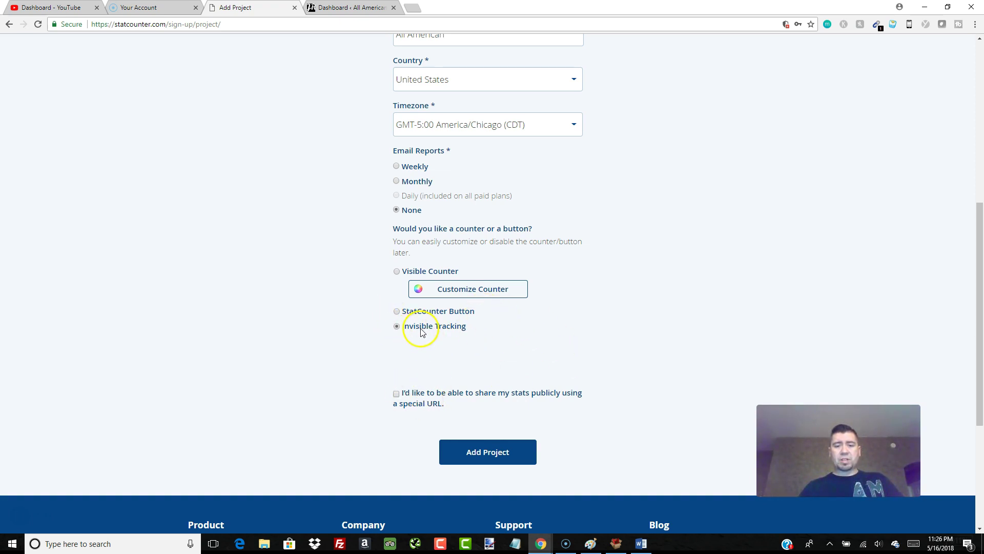
left_click(501, 462)
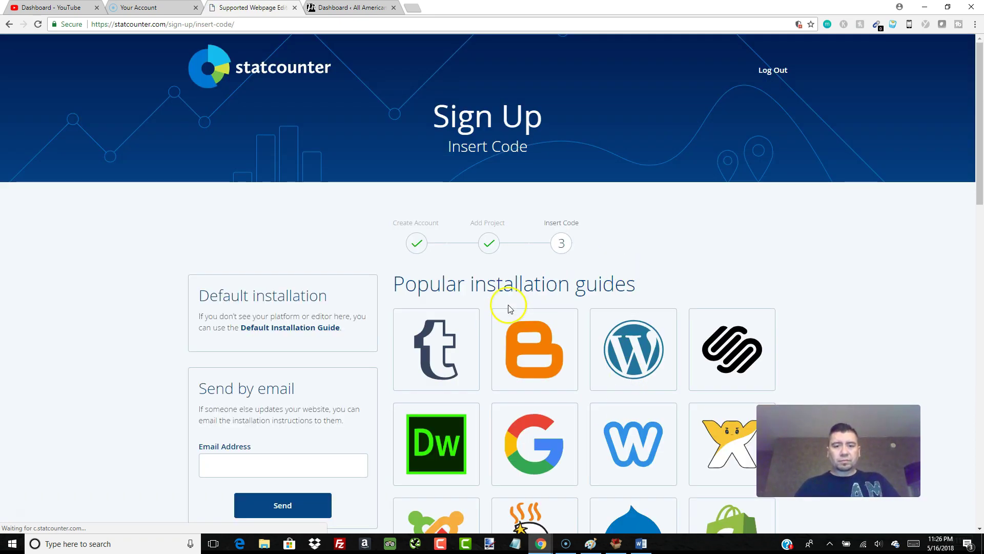
- Browse the installation guide options on the Insert Code page
scroll(378, 220, "down", 2)
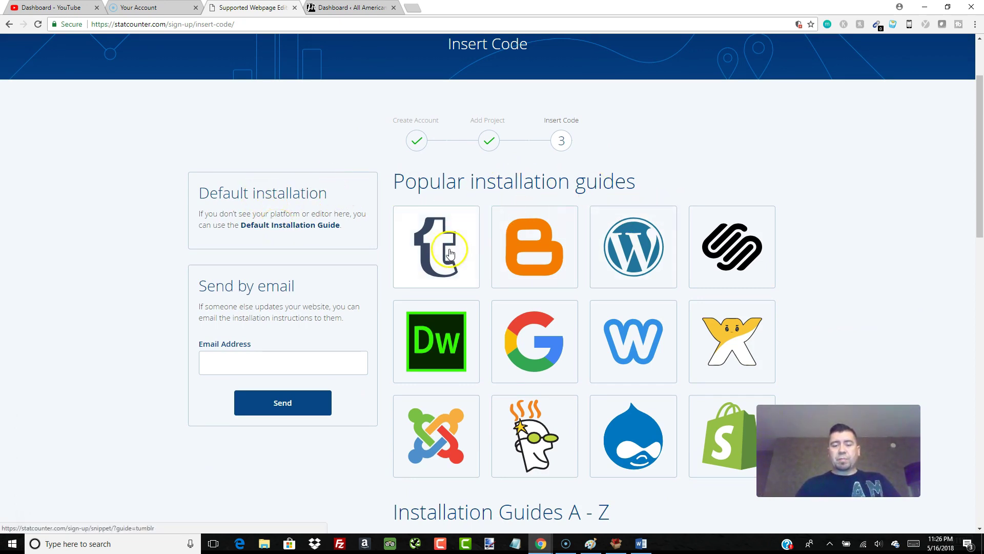
scroll(718, 336, "down", 3)
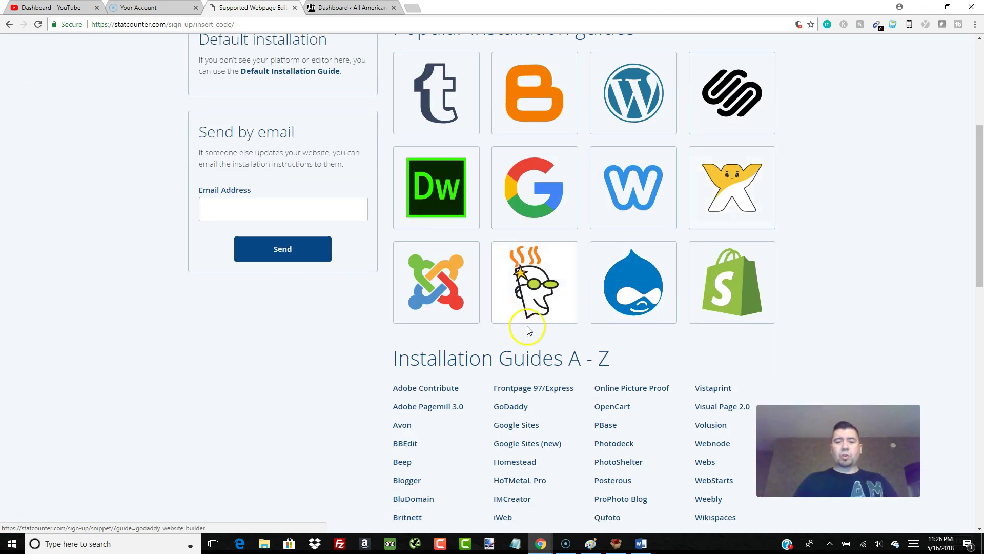
scroll(529, 330, "up", 2)
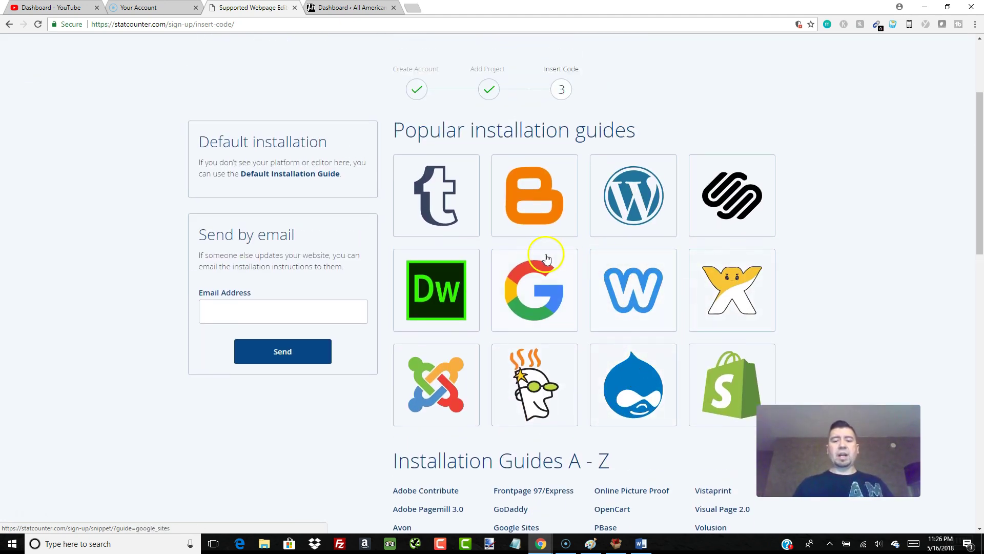
left_click(449, 193)
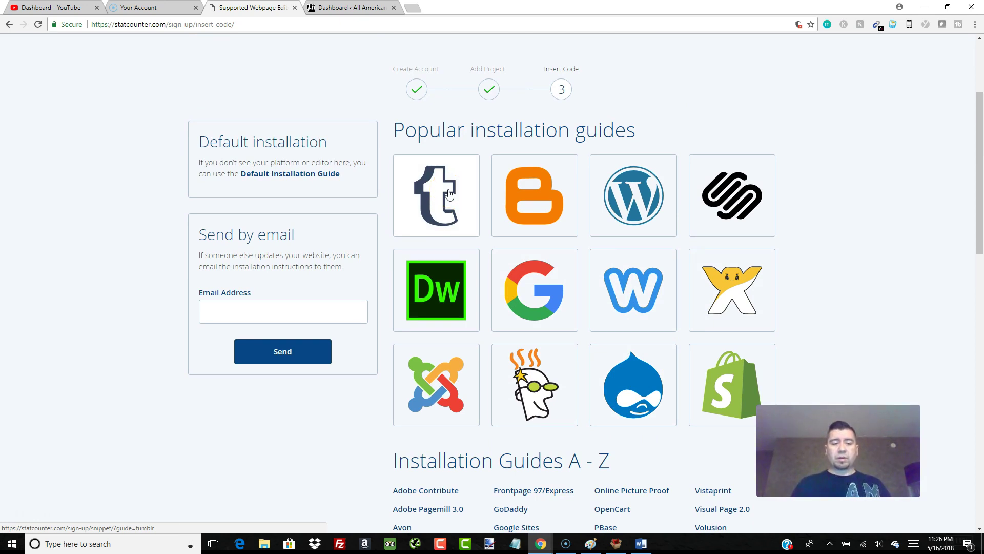
left_click(569, 192)
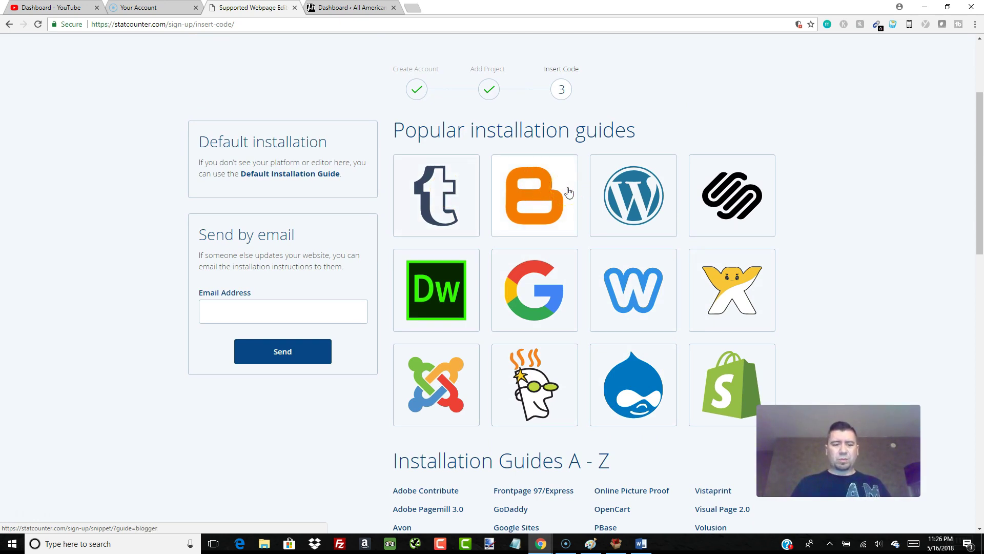
left_click(724, 199)
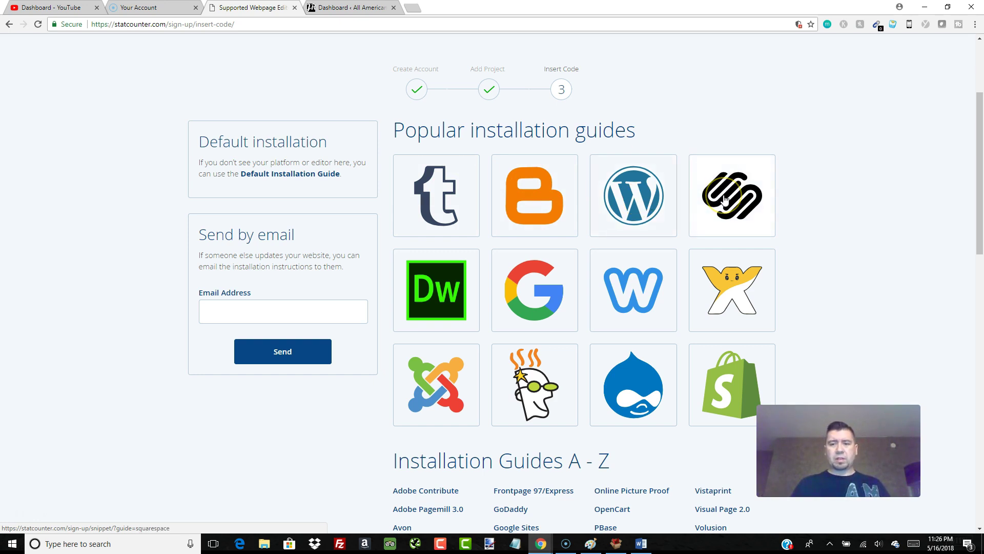
left_click(434, 283)
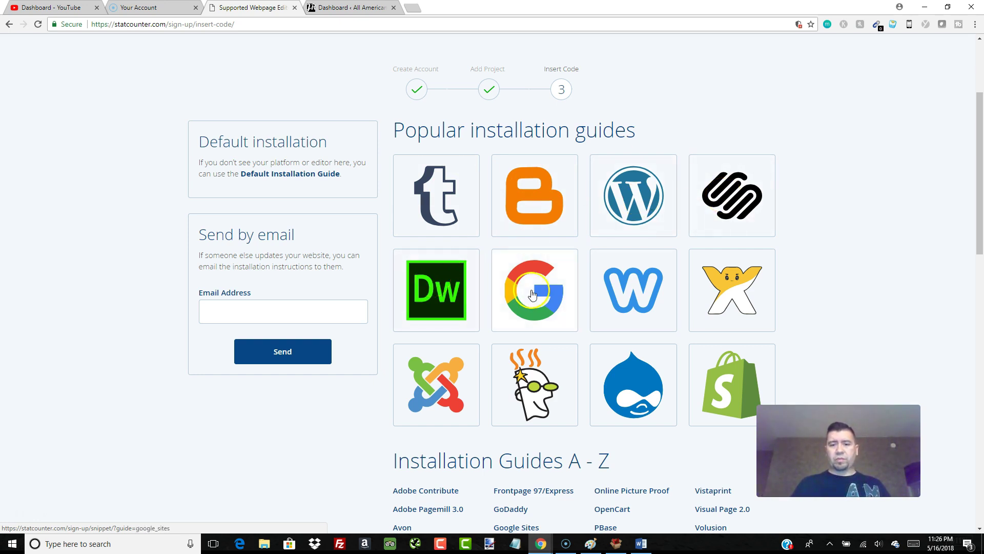
left_click(644, 289)
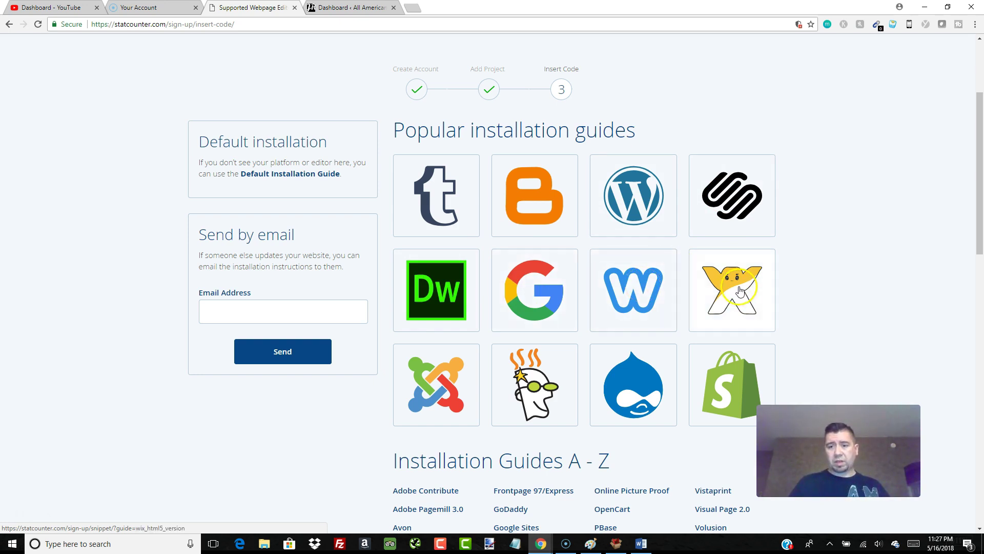
left_click(418, 405)
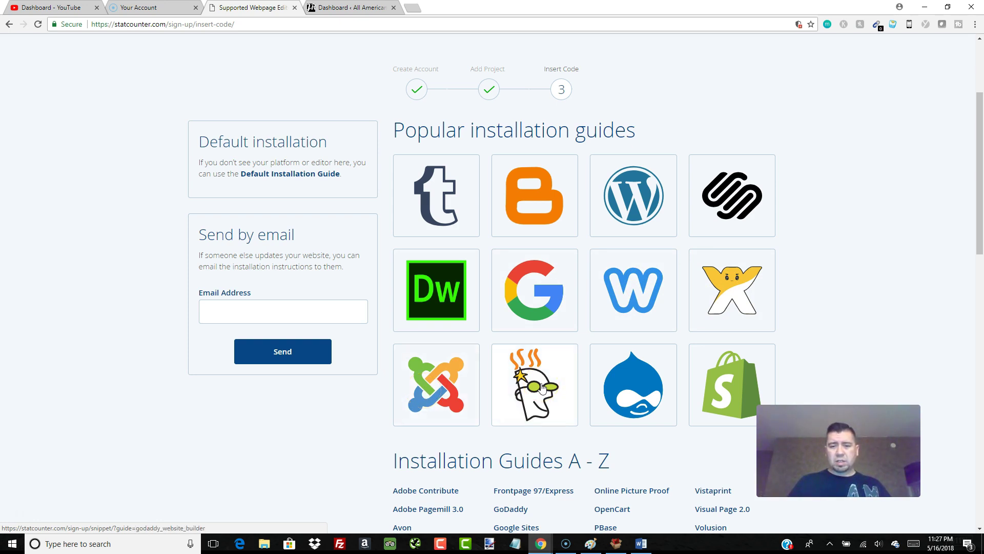
left_click(630, 377)
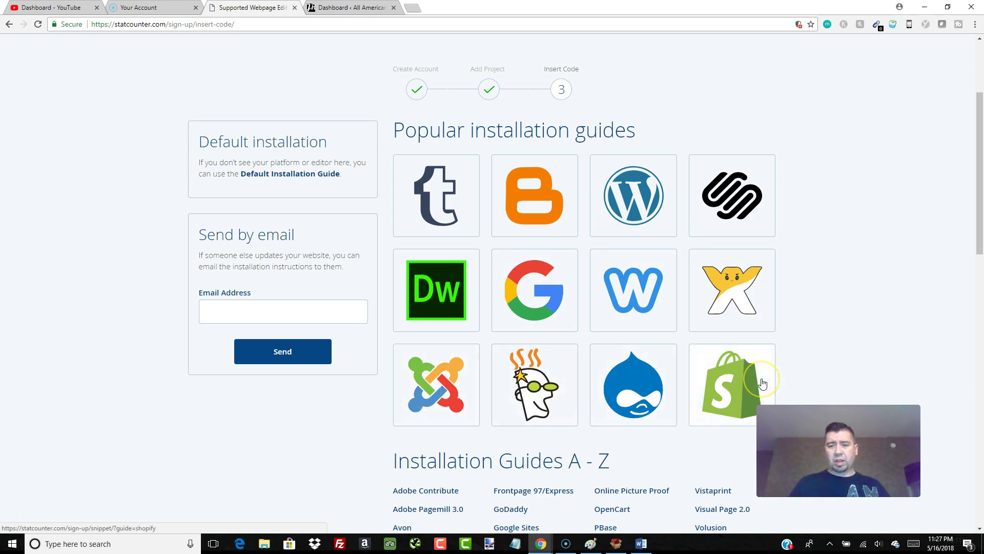
- Copy the Standard tracking code from the Default Installation Guide, then switch to the WordPress dashboard
left_click(280, 174)
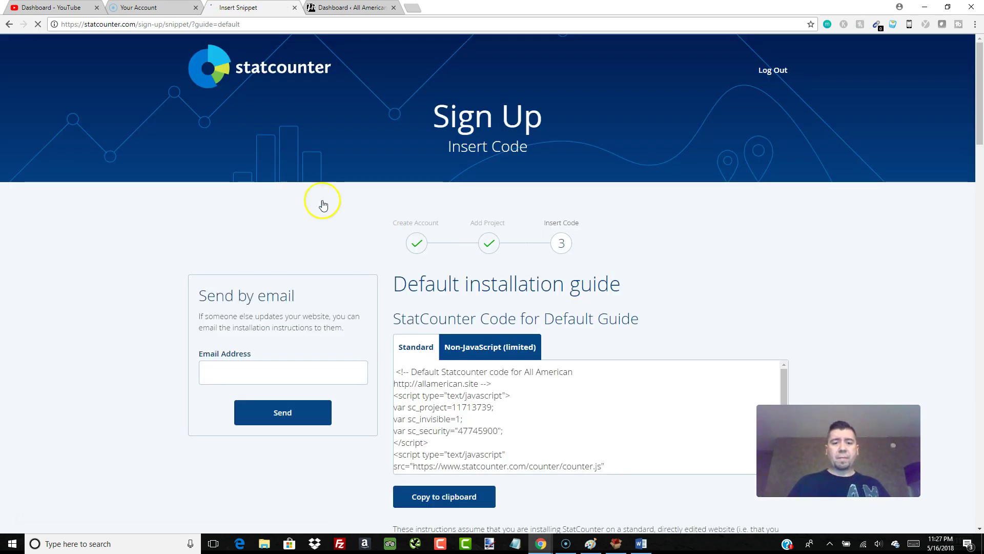
scroll(412, 251, "down", 1)
scroll(411, 251, "down", 1)
left_click(414, 233)
right_click(417, 235)
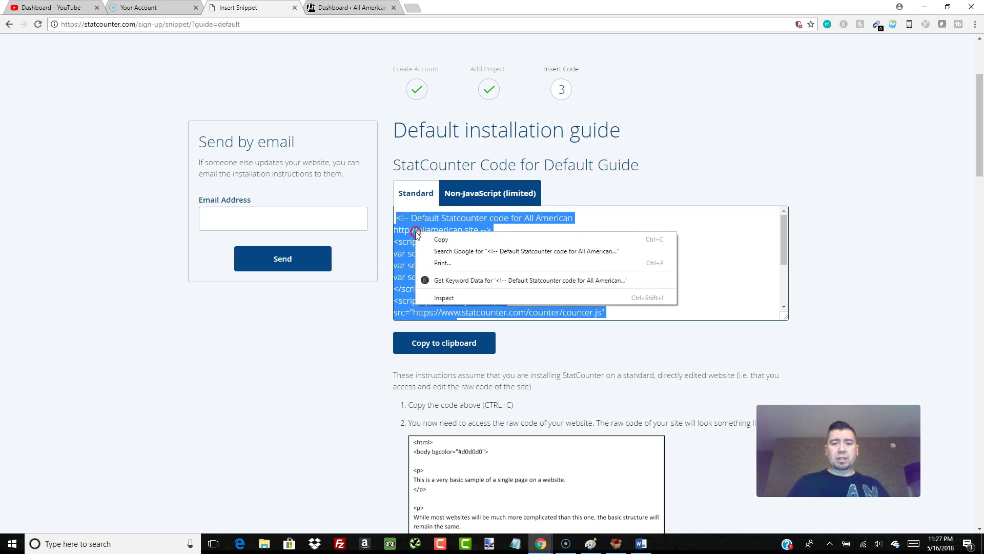
left_click(446, 239)
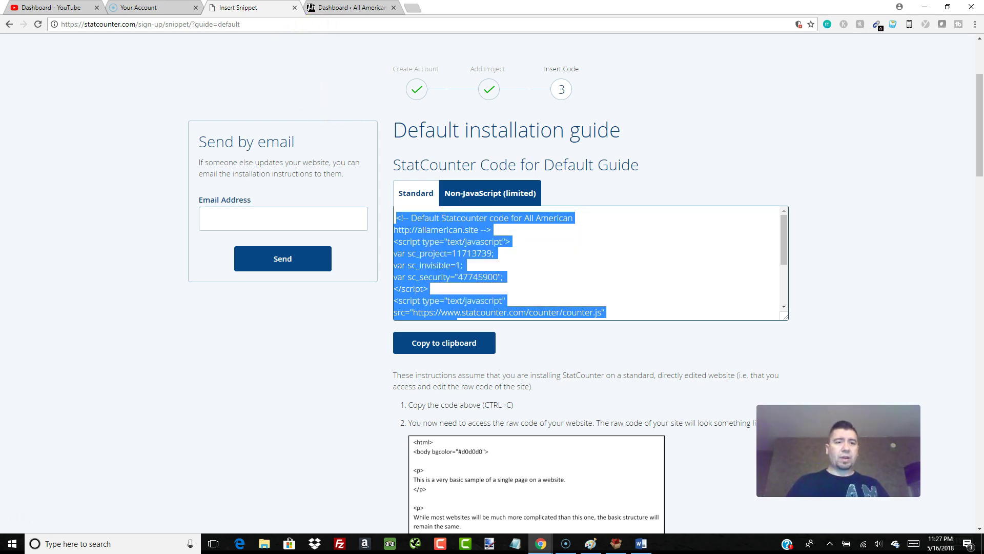
left_click(328, 9)
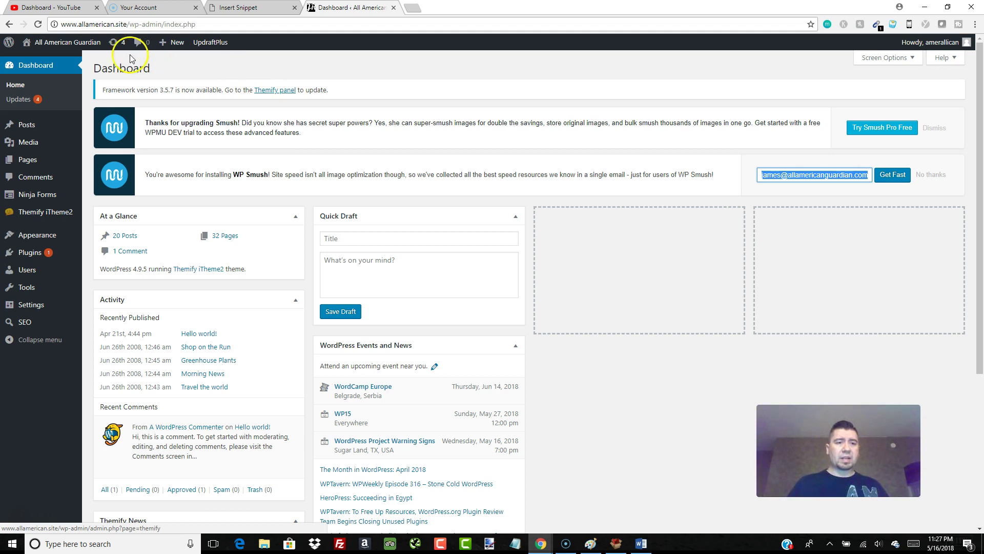
- Visit the live site, return to the dashboard, and open the Themify iTheme2 Themify Settings
left_click(69, 42)
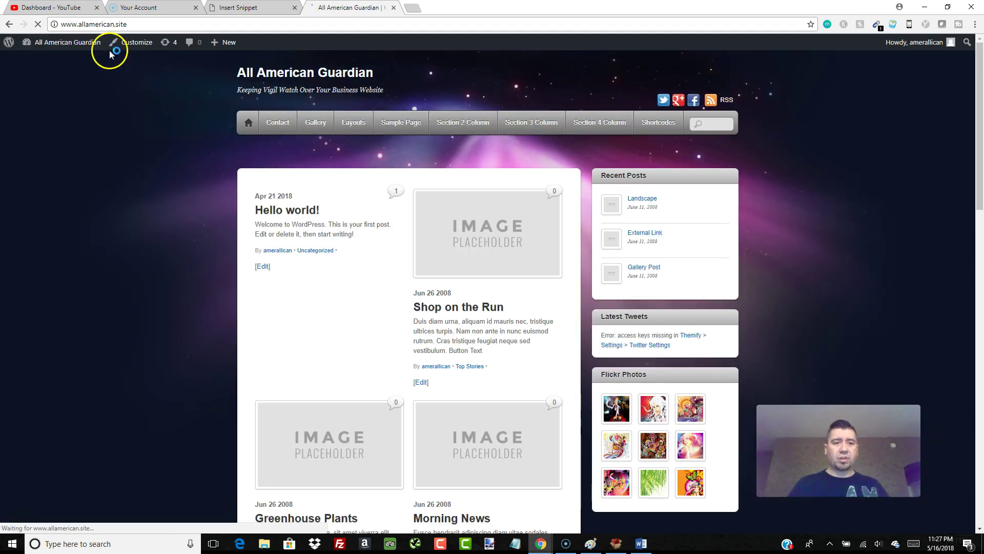
left_click(60, 45)
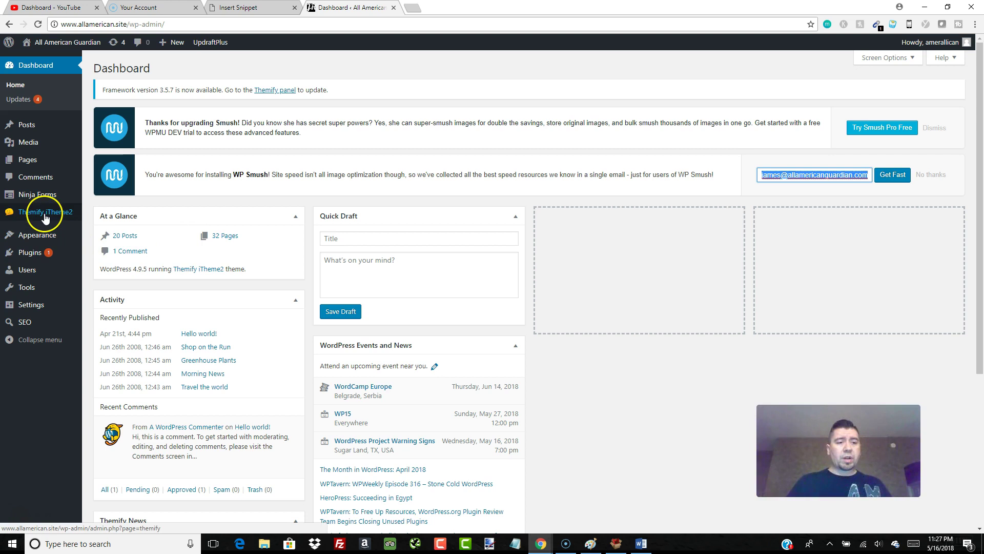
mouse_move(45, 213)
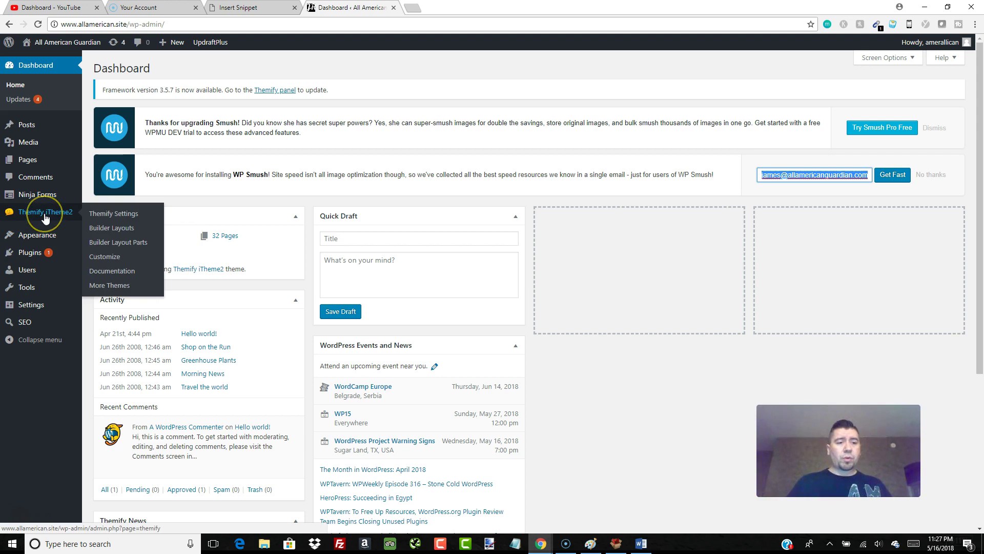
left_click(121, 215)
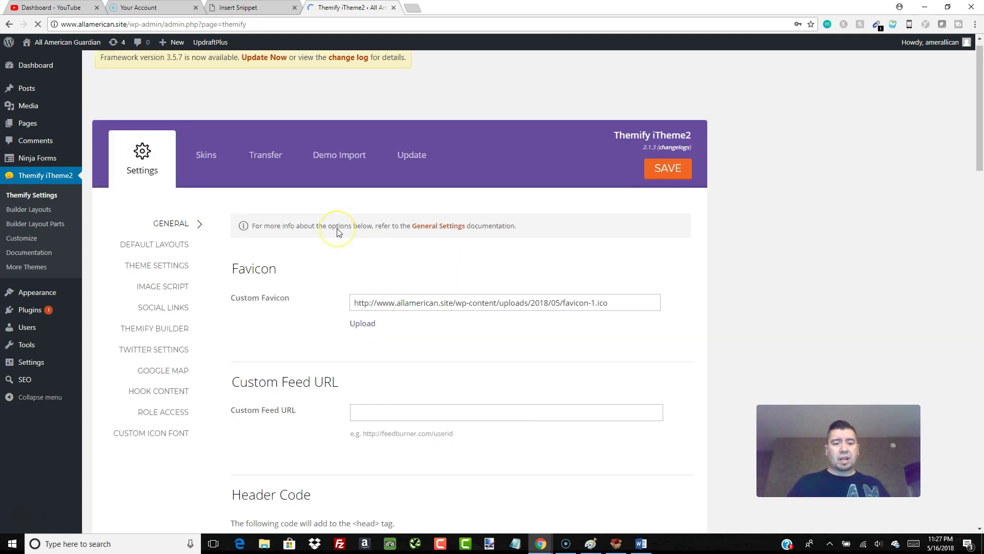
- Paste the StatCounter tracking code into Themify's Header Code box and save the settings
scroll(337, 232, "down", 3)
scroll(337, 232, "down", 2)
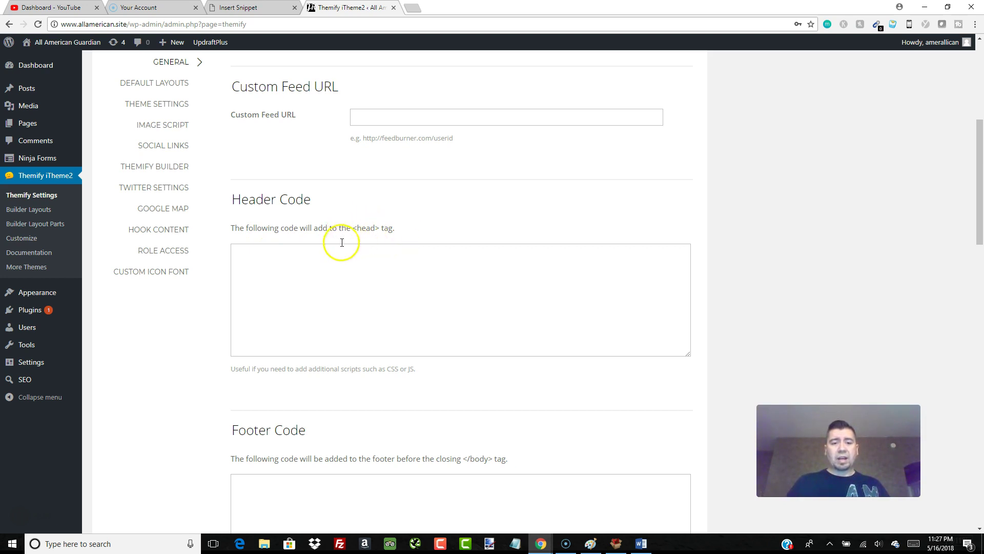
left_click(281, 256)
right_click(281, 255)
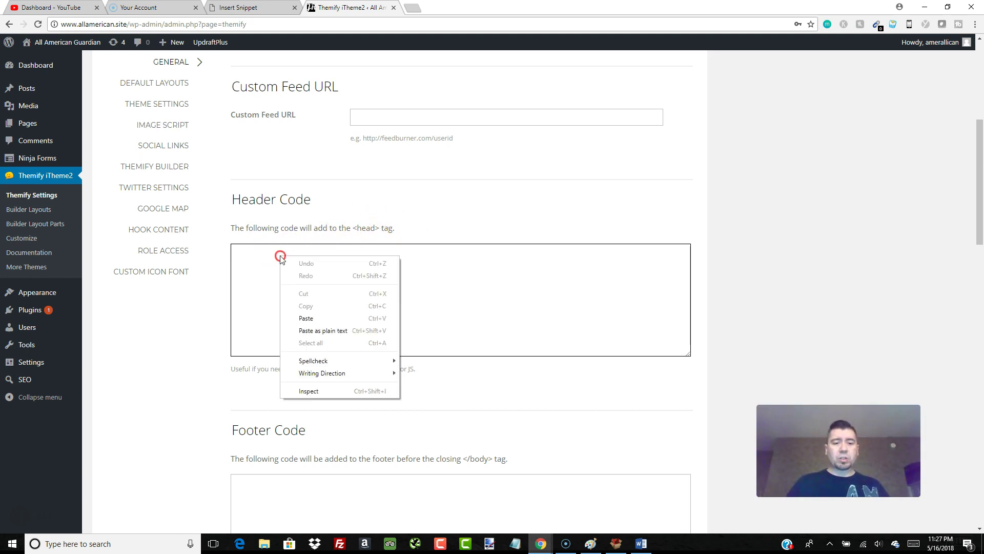
left_click(312, 319)
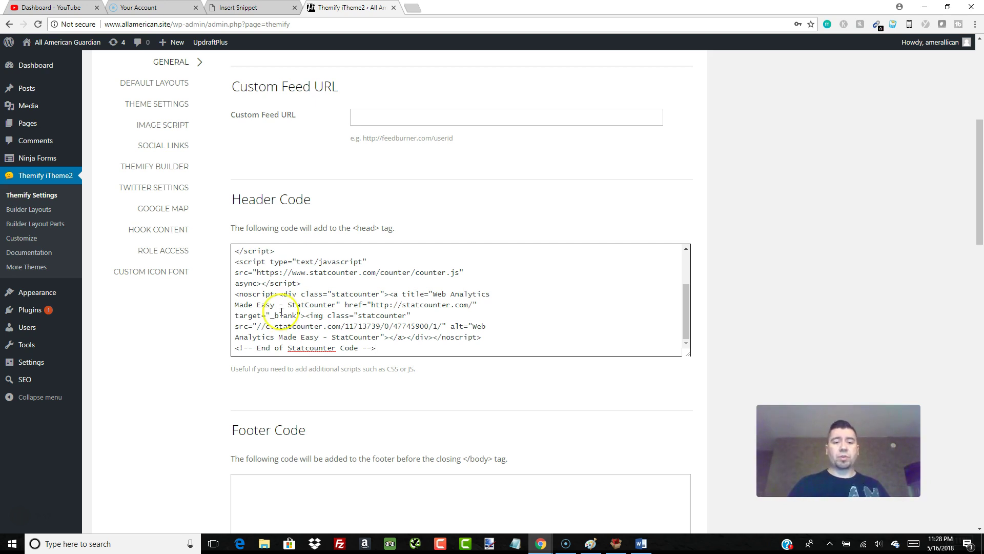
scroll(325, 328, "up", 1)
scroll(325, 328, "down", 15)
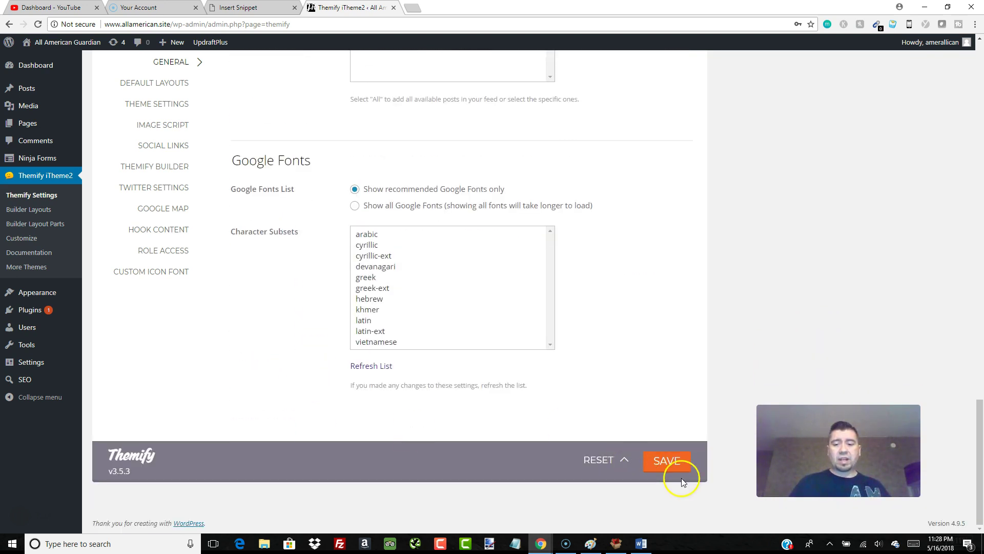
left_click(671, 465)
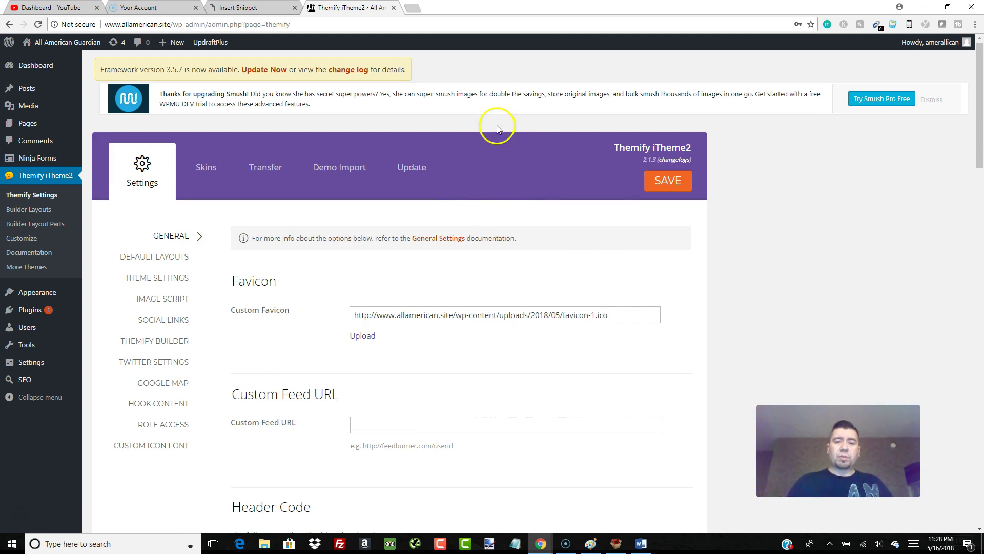
- Check the Projects list showing All American with no hits, then start adding a new project
left_click(229, 10)
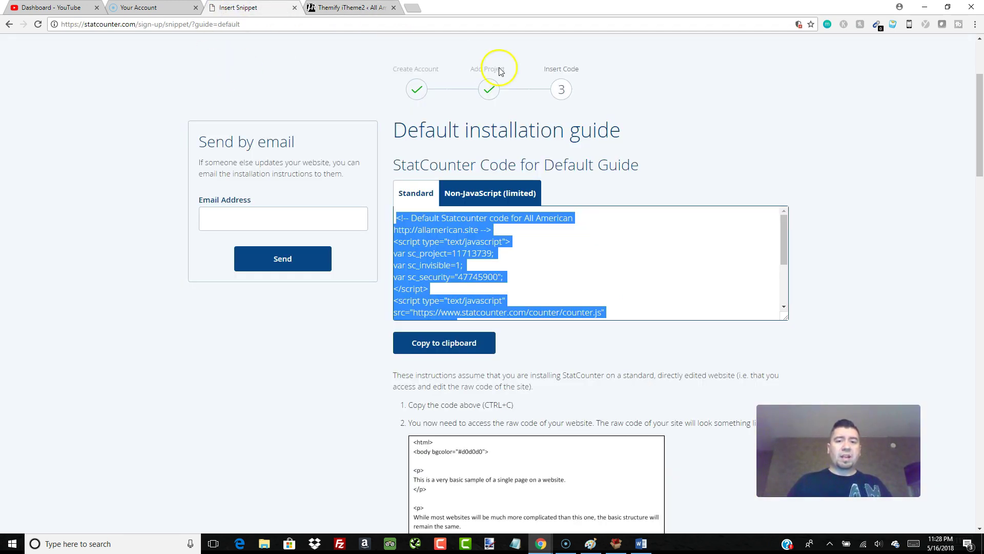
scroll(610, 118, "up", 3)
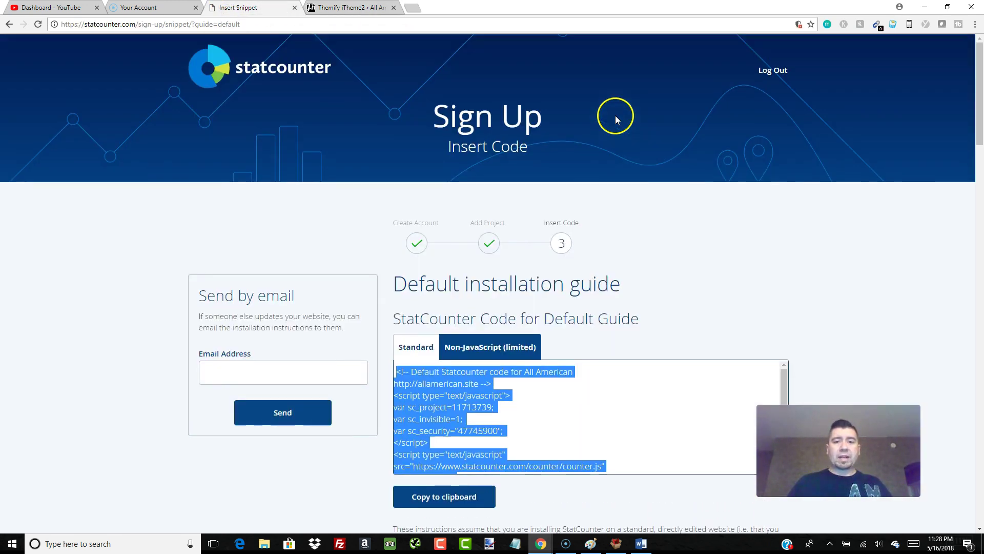
left_click(275, 69)
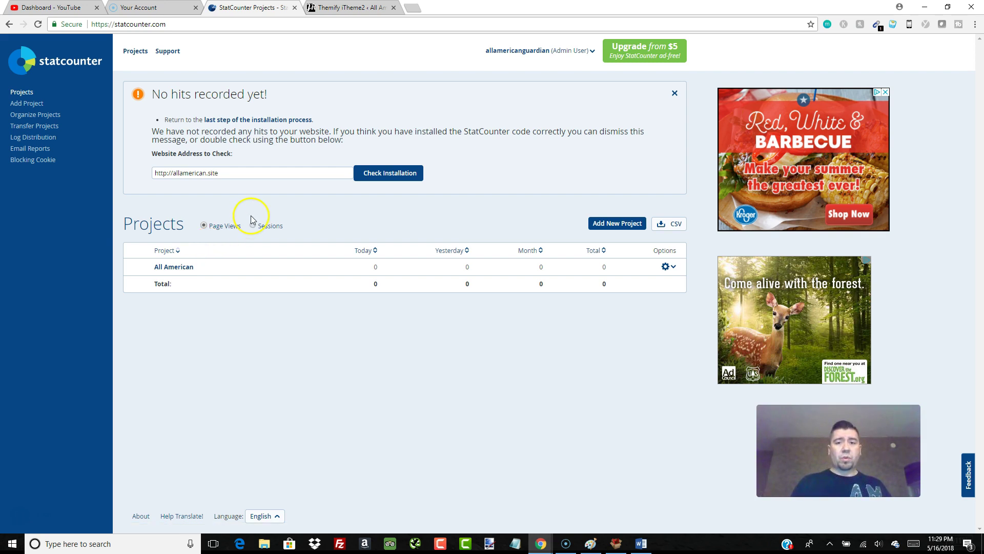
left_click(620, 228)
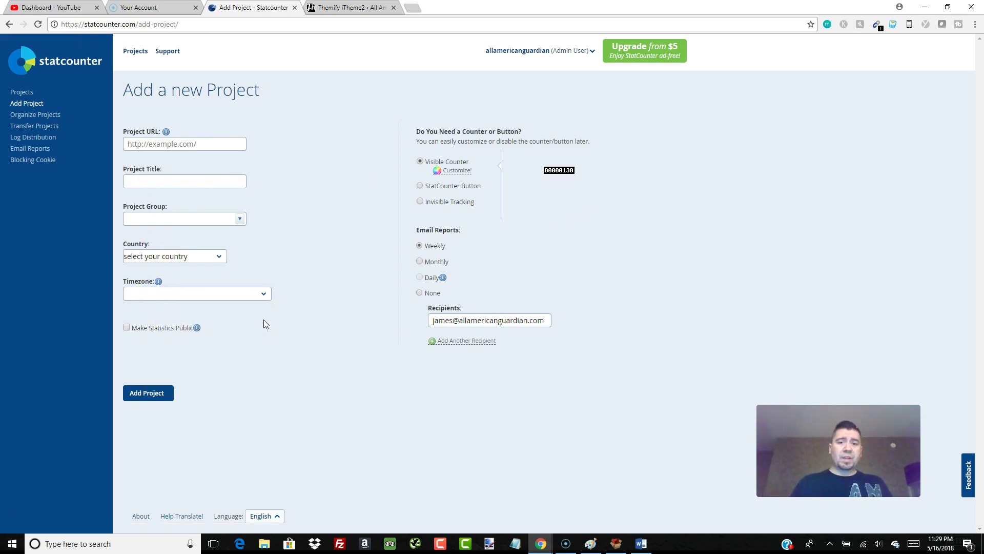
- Select Invisible Tracking and no email reports, then go back to the Projects list
left_click(420, 201)
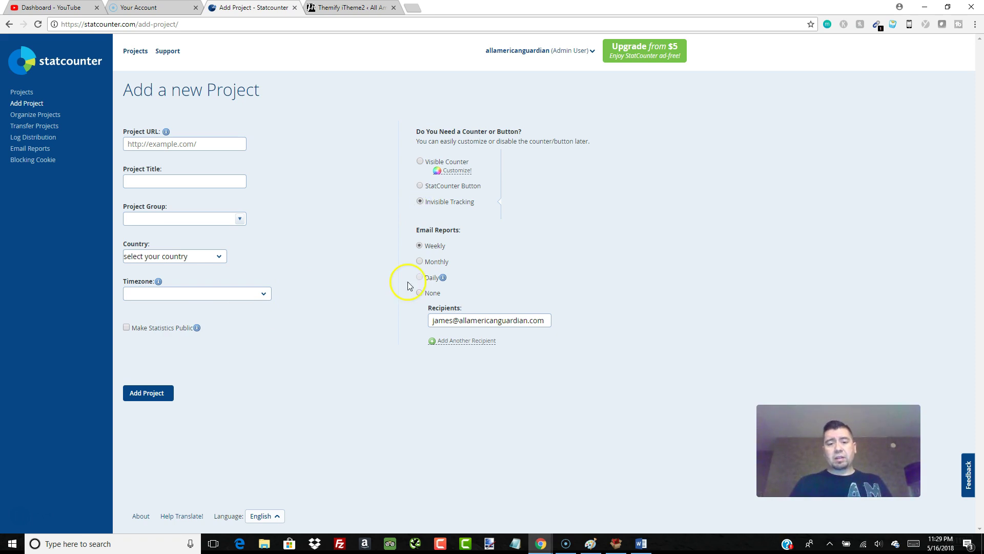
left_click(420, 293)
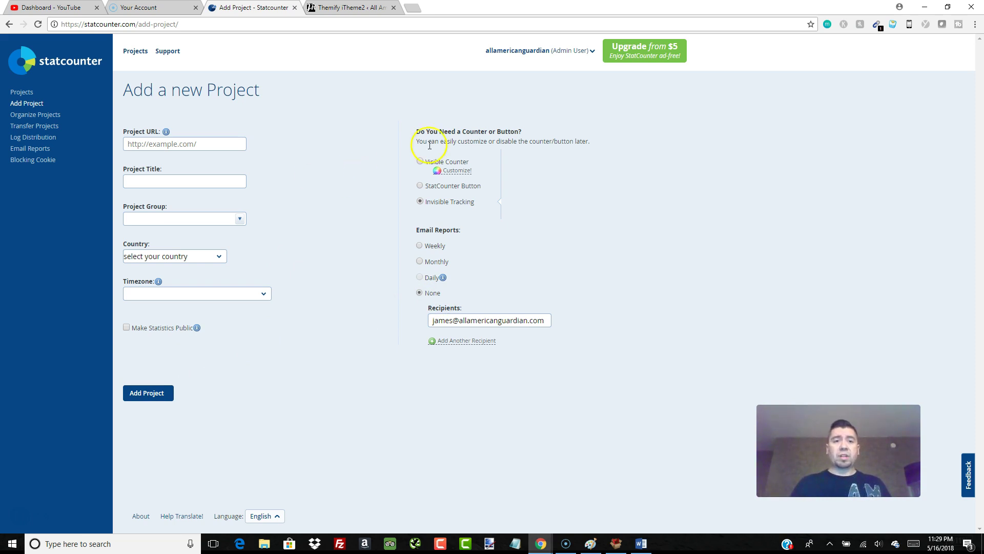
left_click(400, 150)
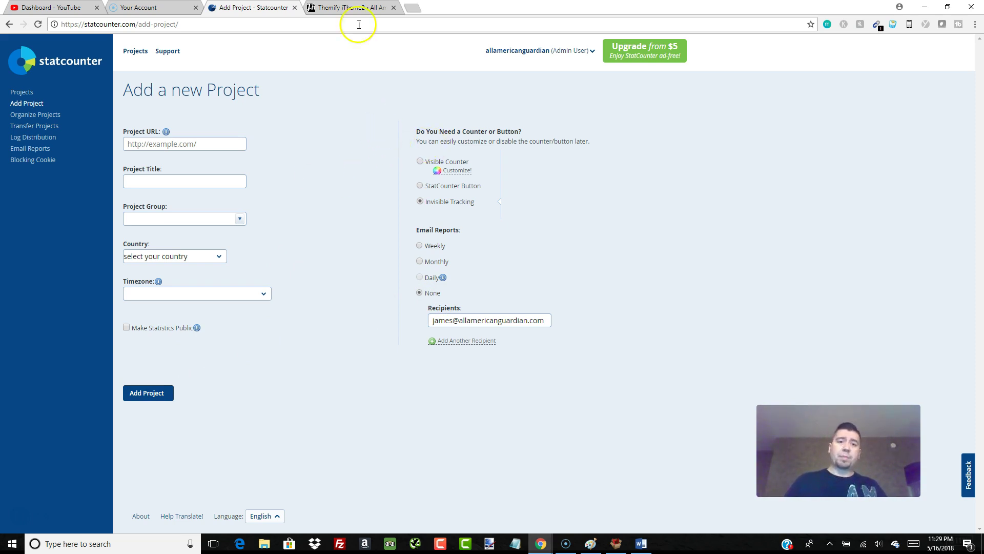
left_click(259, 80)
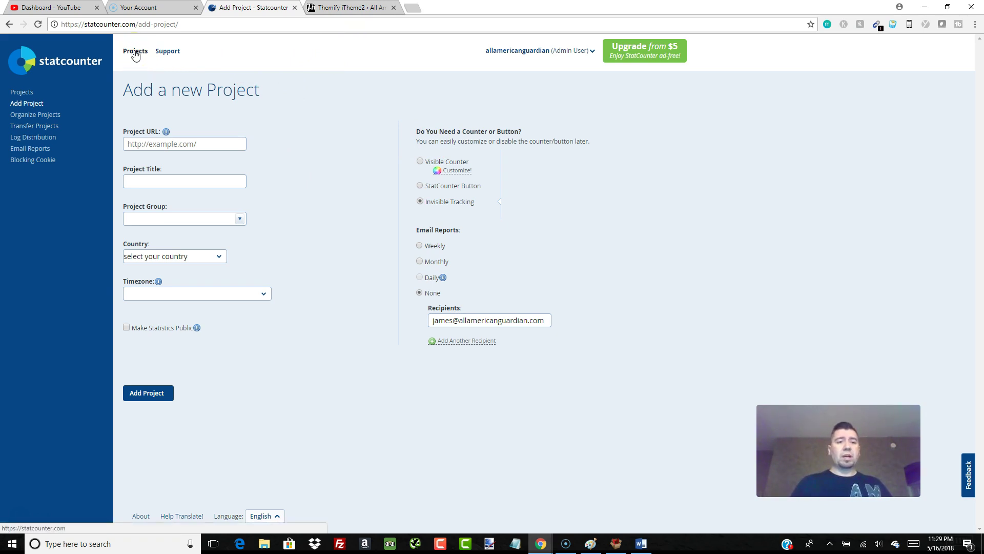
left_click(136, 52)
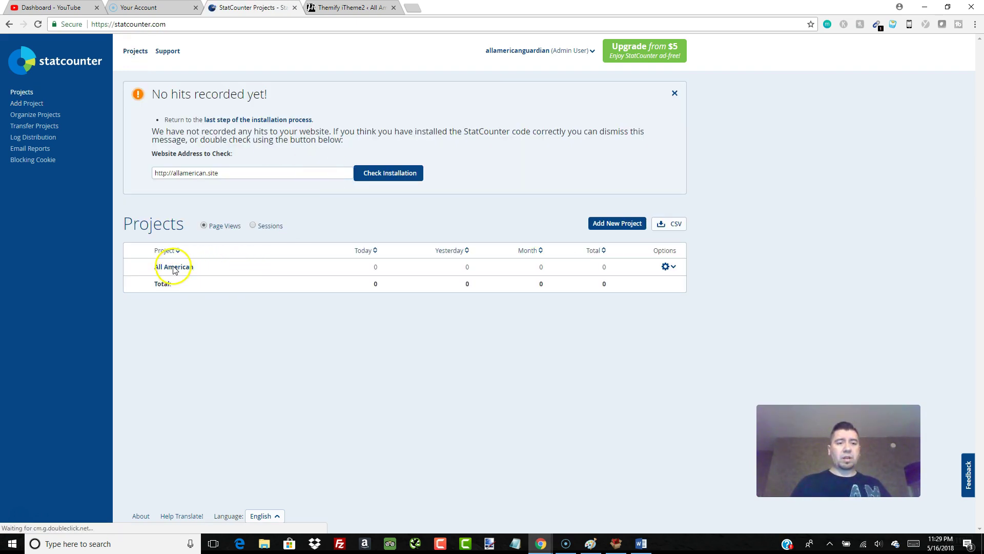
- Open the All American project's stats and scroll through its still-empty summary page
left_click(174, 267)
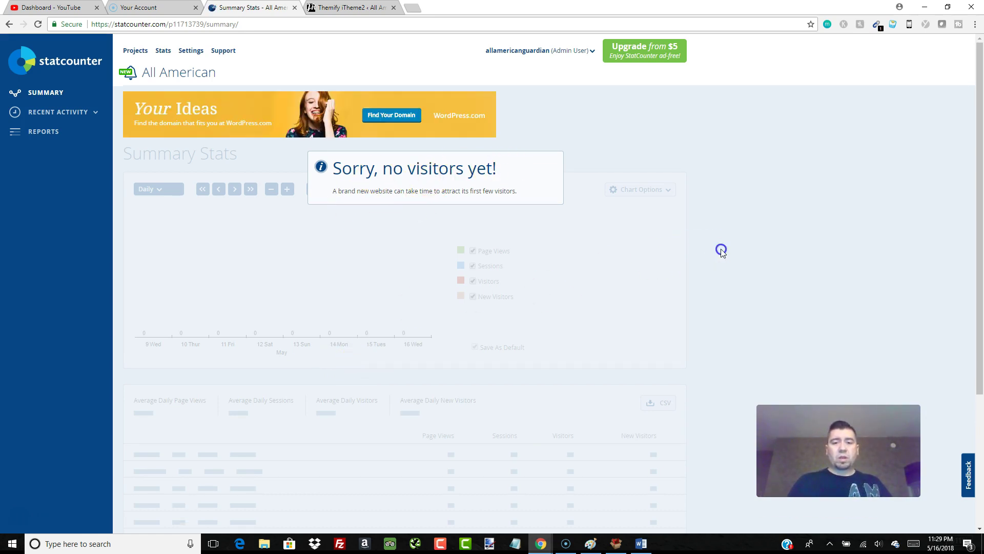
scroll(718, 250, "down", 5)
scroll(458, 278, "up", 2)
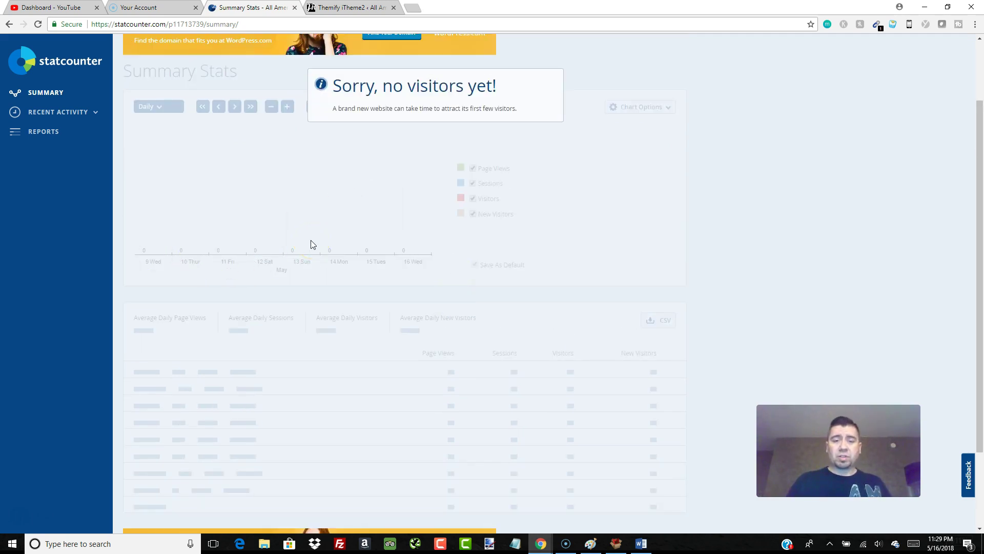
scroll(311, 239, "down", 1)
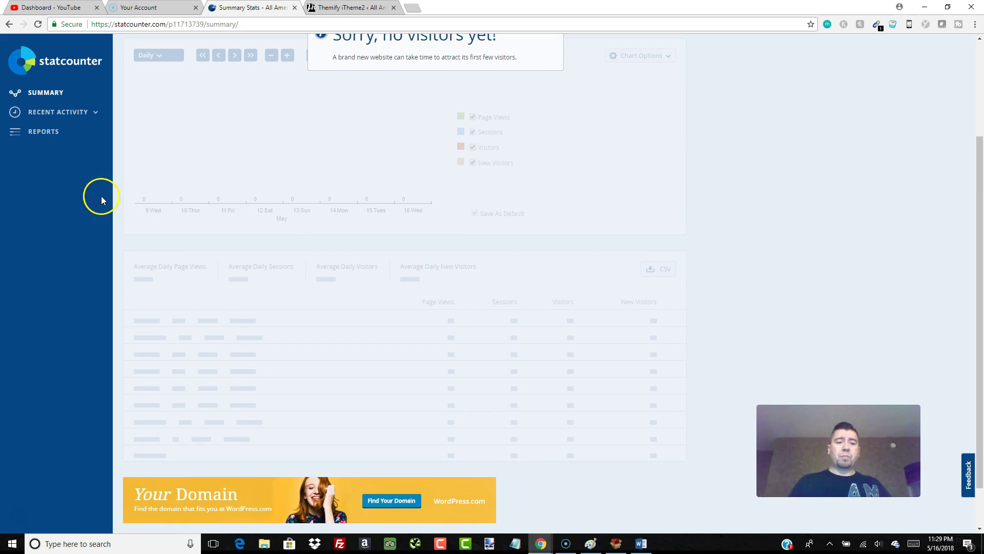
scroll(176, 209, "up", 3)
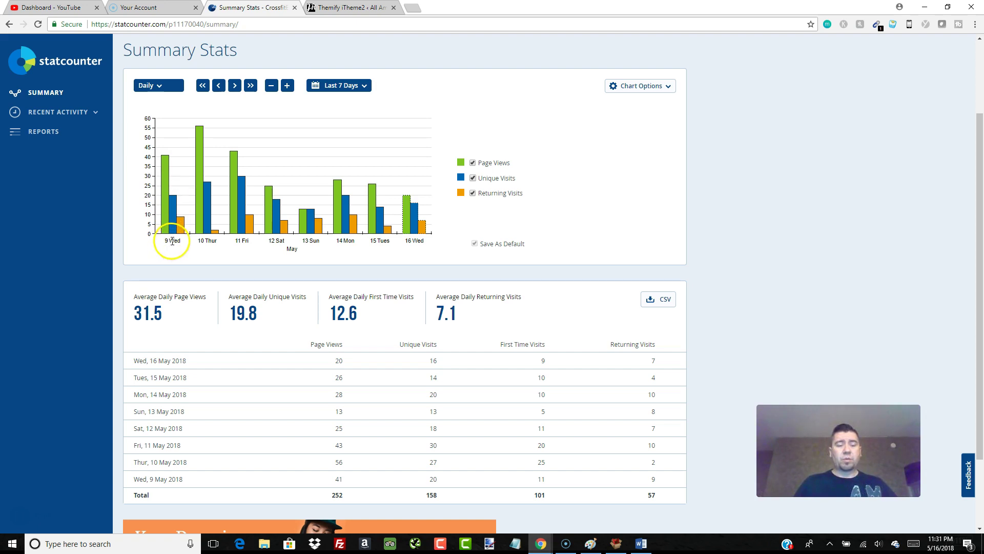
mouse_move(177, 226)
mouse_move(173, 201)
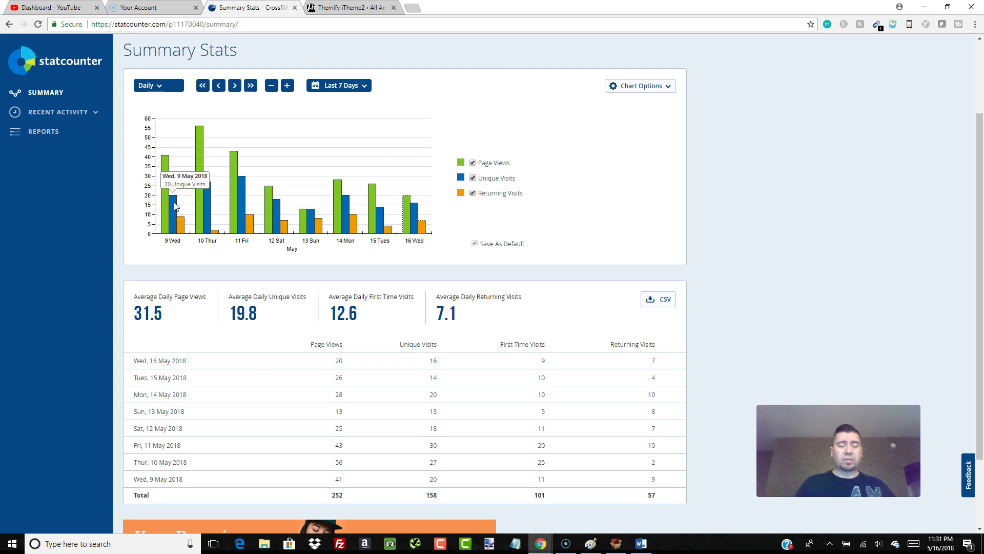
left_click(163, 200)
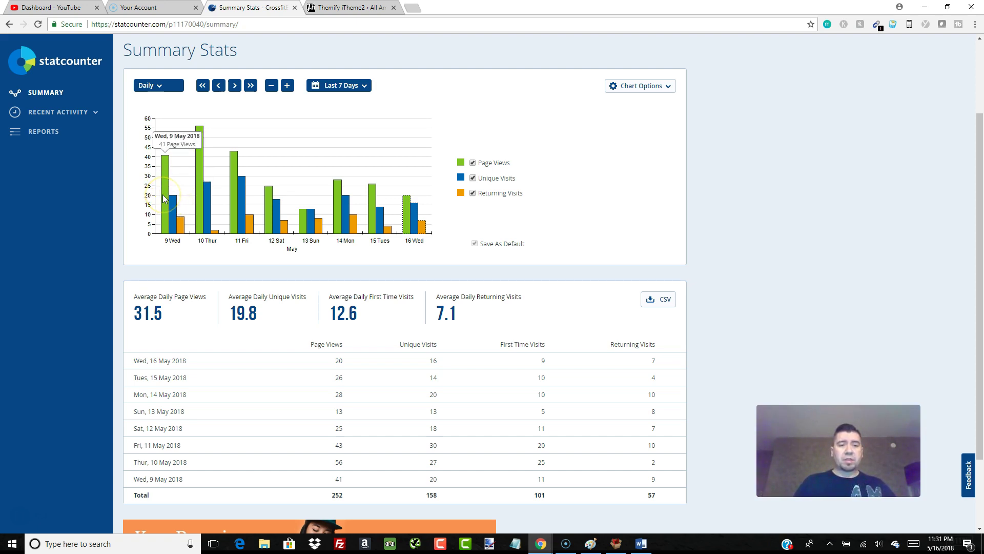
left_click(173, 204)
left_click(163, 199)
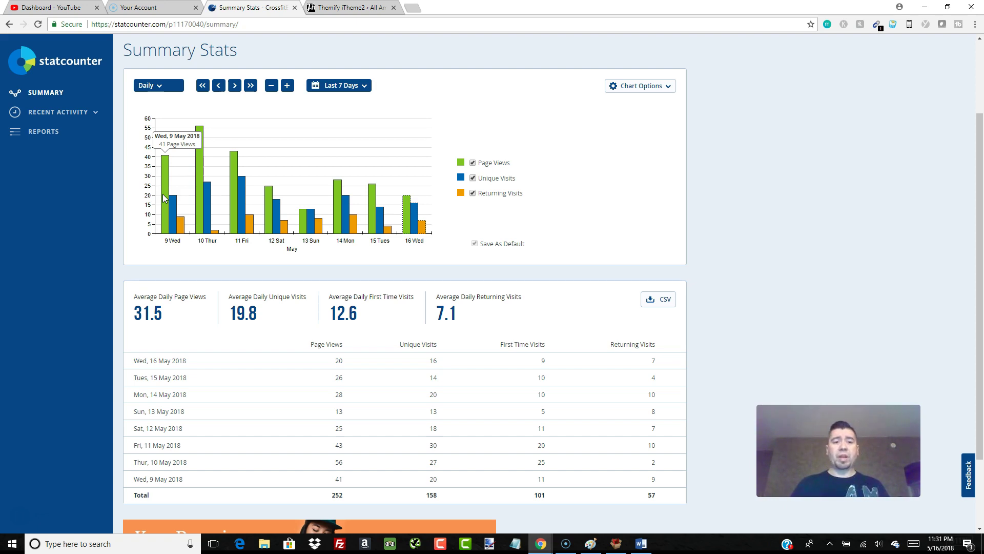
left_click(180, 231)
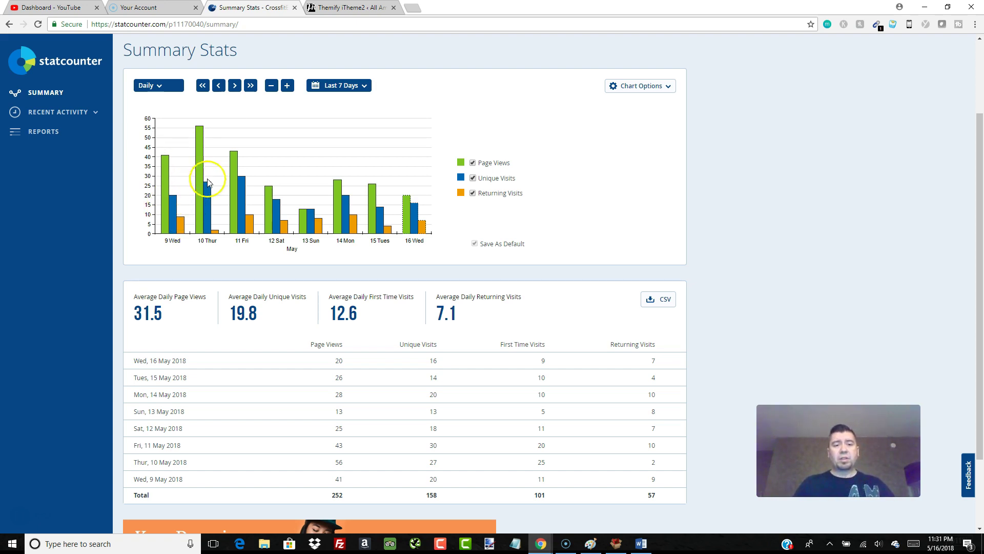
left_click(244, 189)
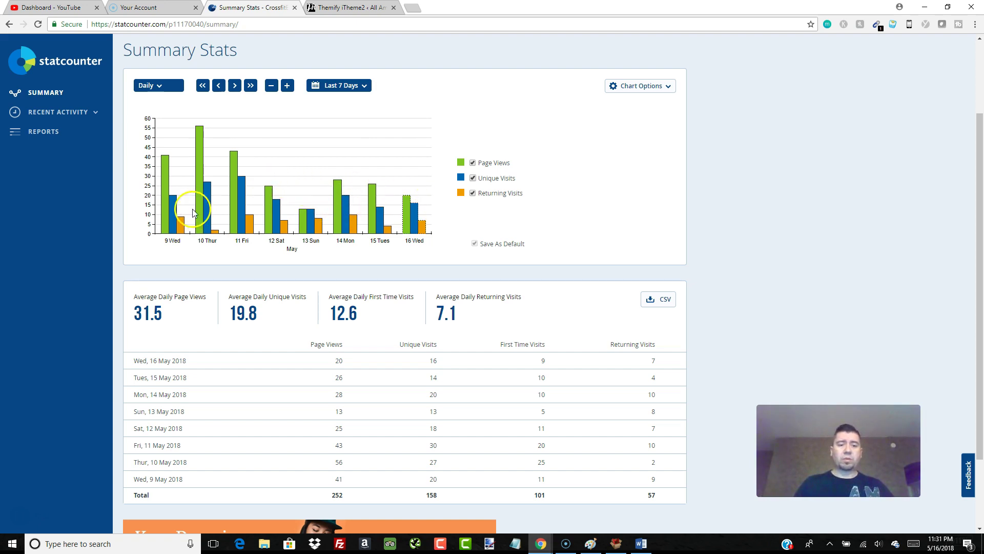
left_click(472, 193)
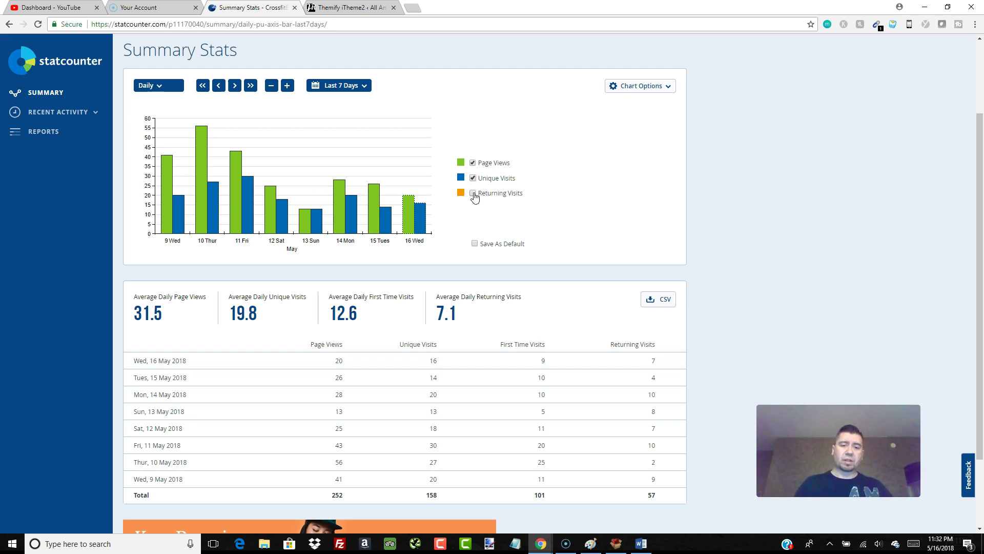
left_click(473, 179)
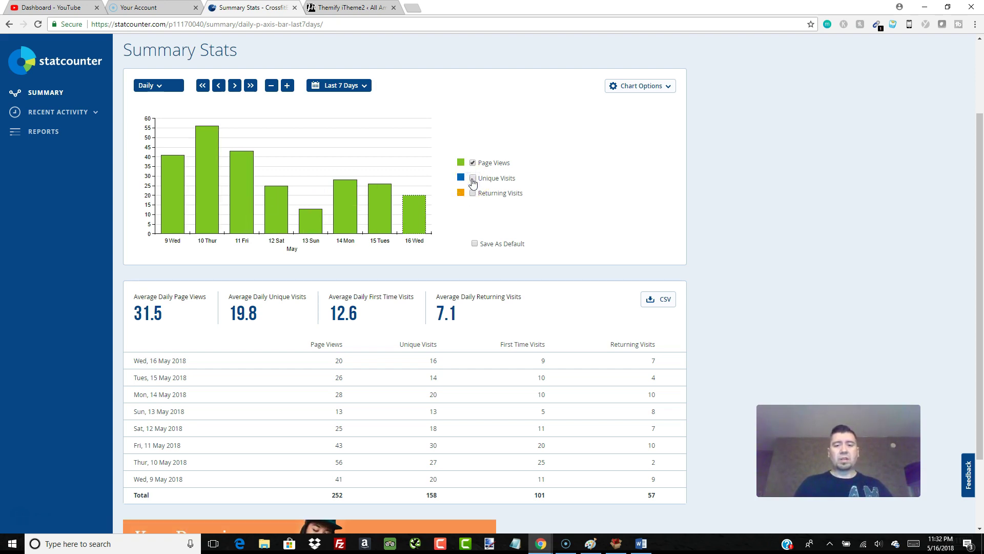
left_click(473, 178)
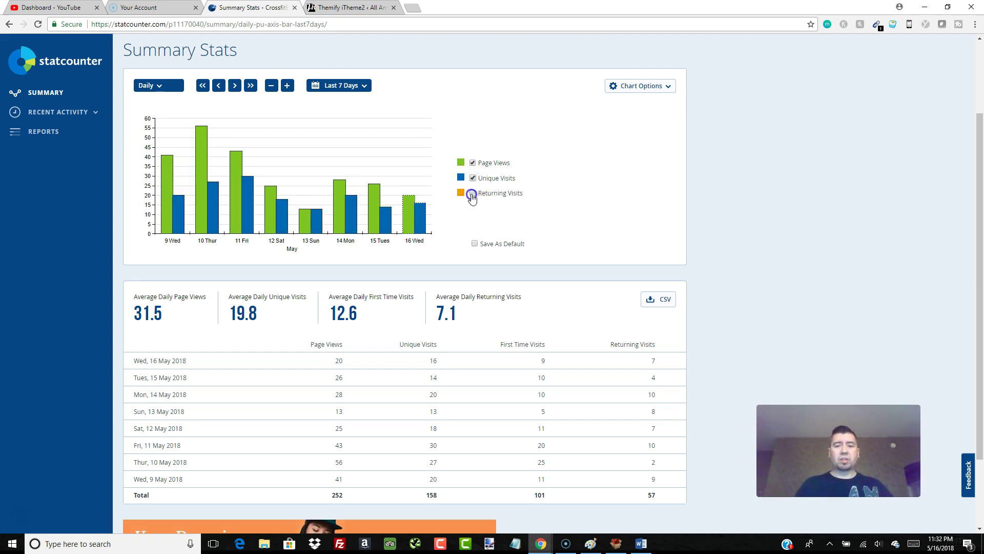
left_click(473, 193)
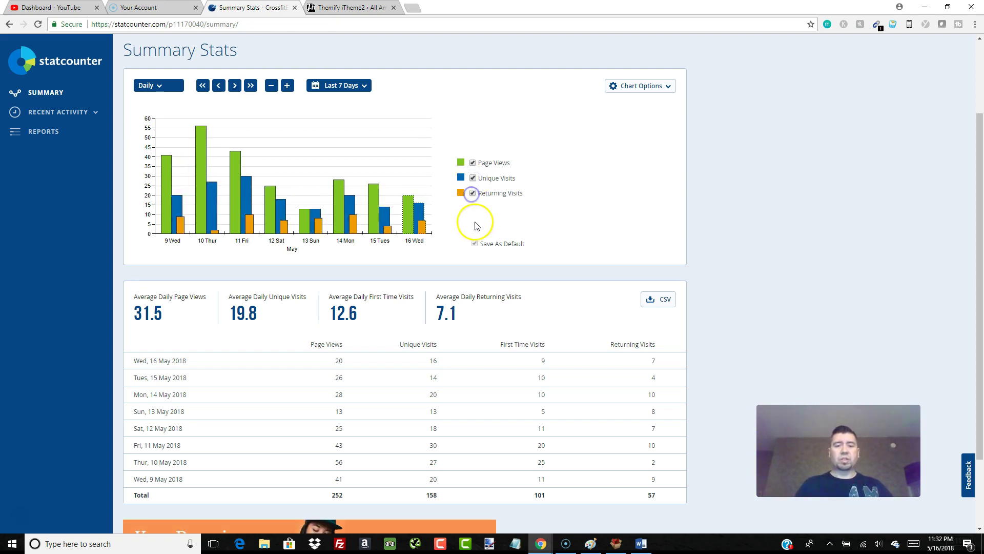
- Switch the Summary Stats period from Daily to Weekly, then to Monthly totals for 2018
left_click(159, 91)
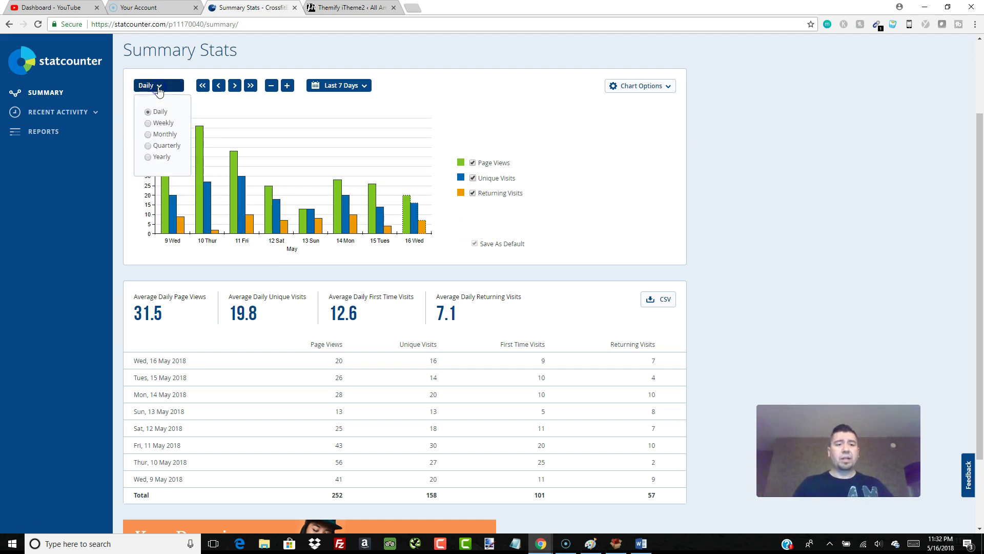
left_click(160, 122)
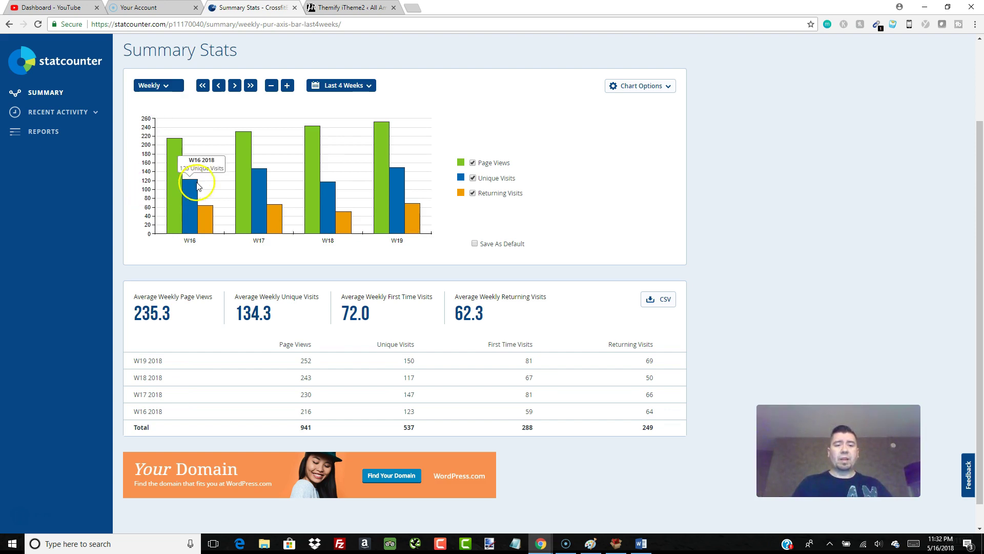
mouse_move(257, 186)
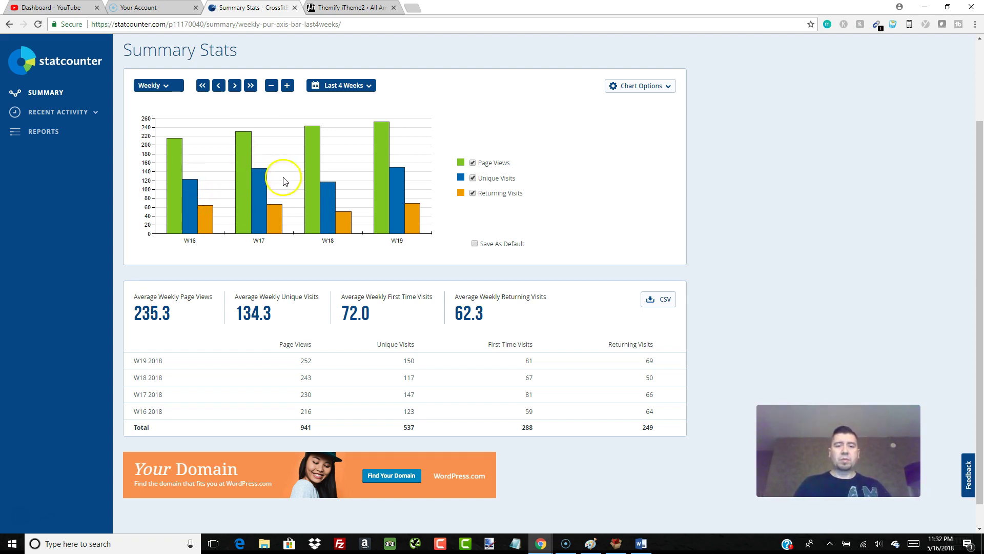
left_click(169, 86)
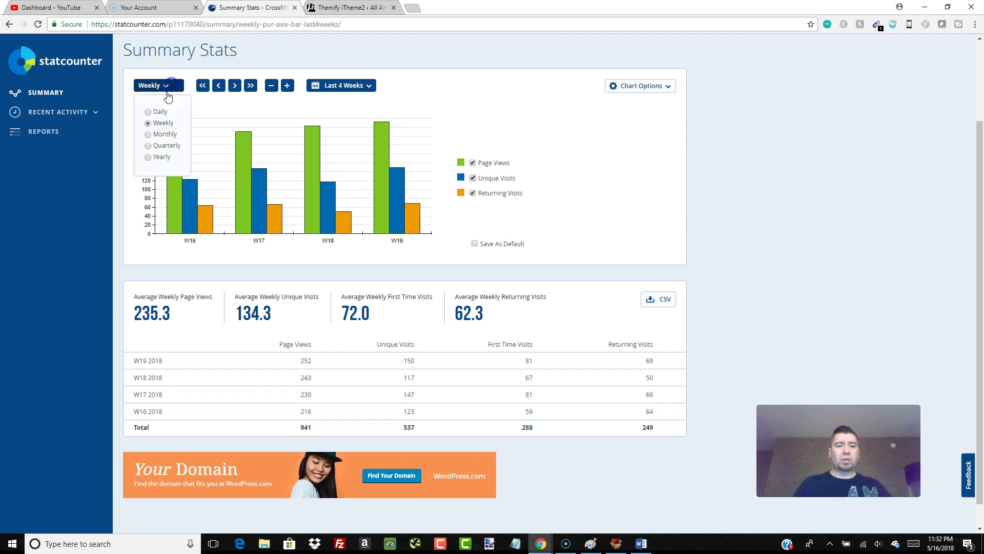
left_click(161, 135)
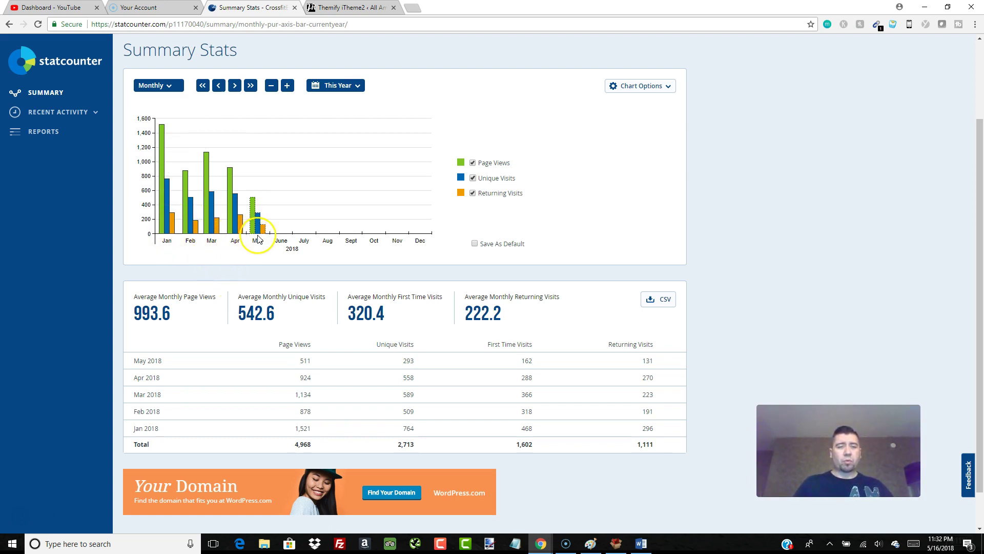
mouse_move(185, 200)
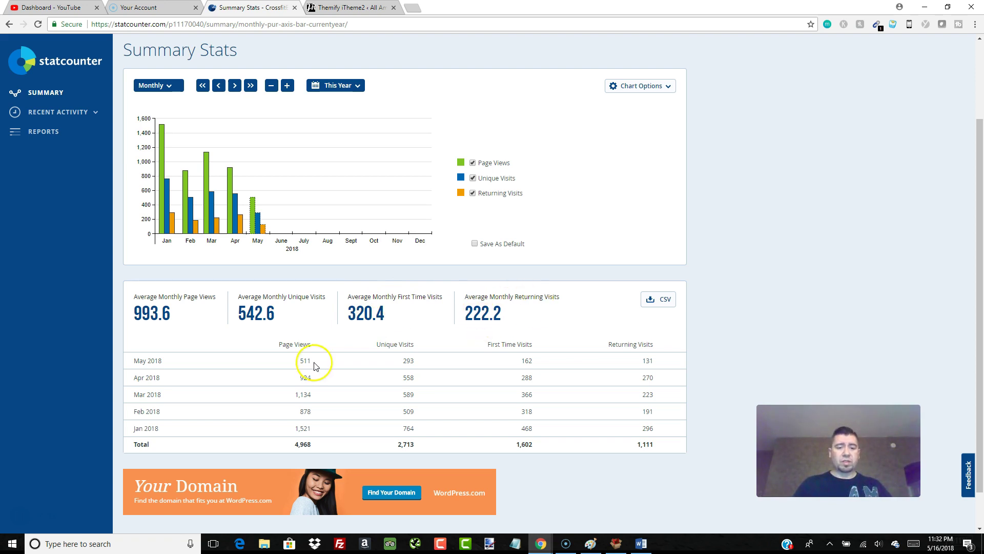
scroll(319, 368, "down", 1)
- Expand Recent Activity in the sidebar and open the Visitor Activity report
scroll(322, 363, "up", 2)
scroll(322, 364, "up", 1)
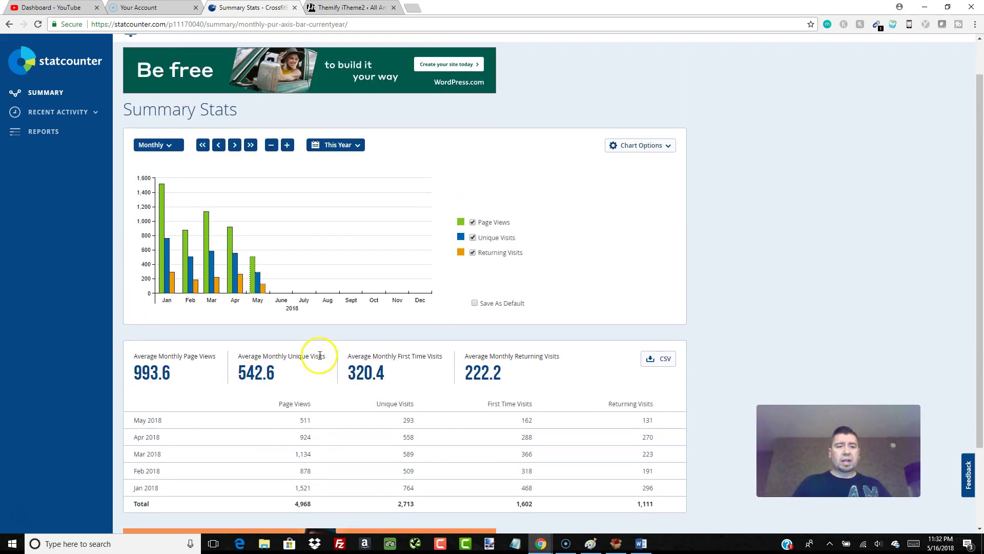
left_click(95, 114)
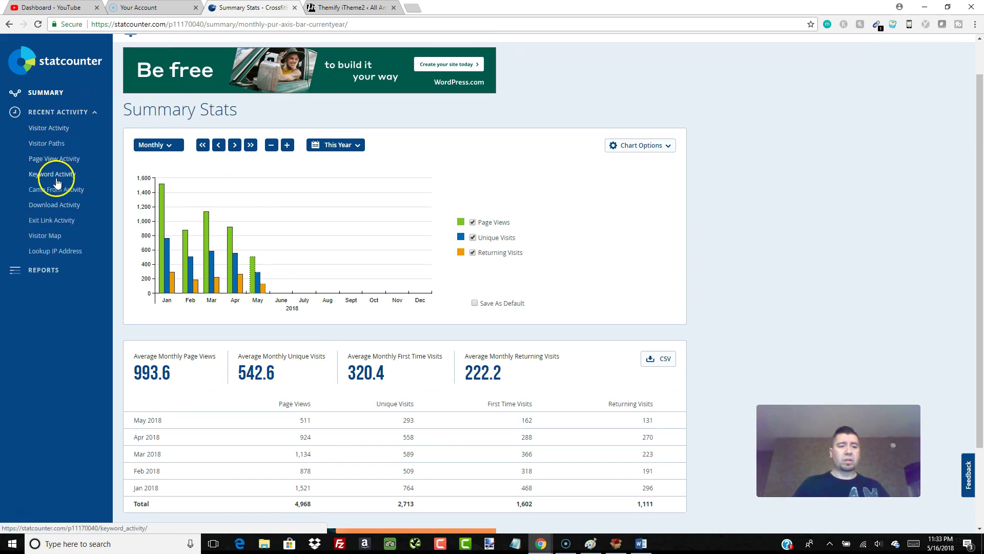
left_click(58, 133)
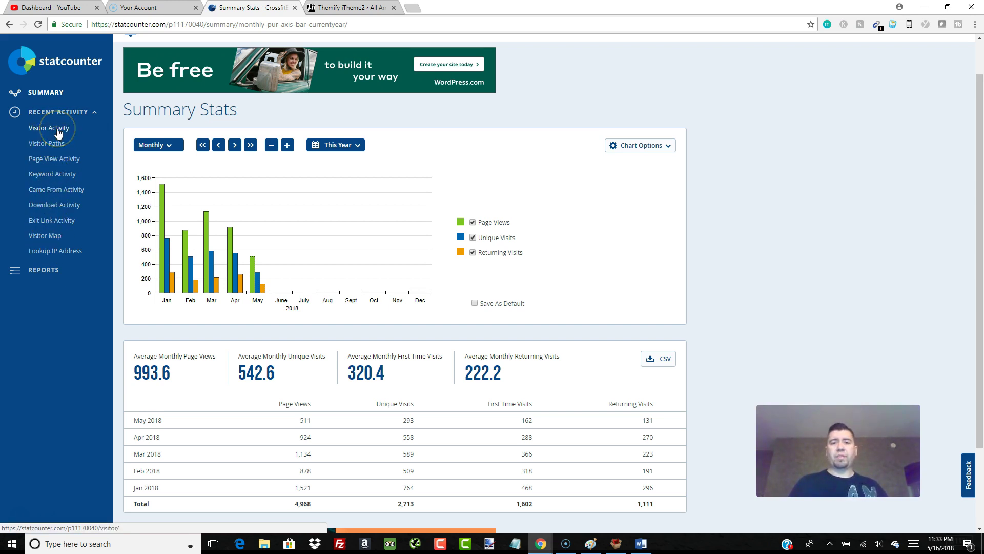